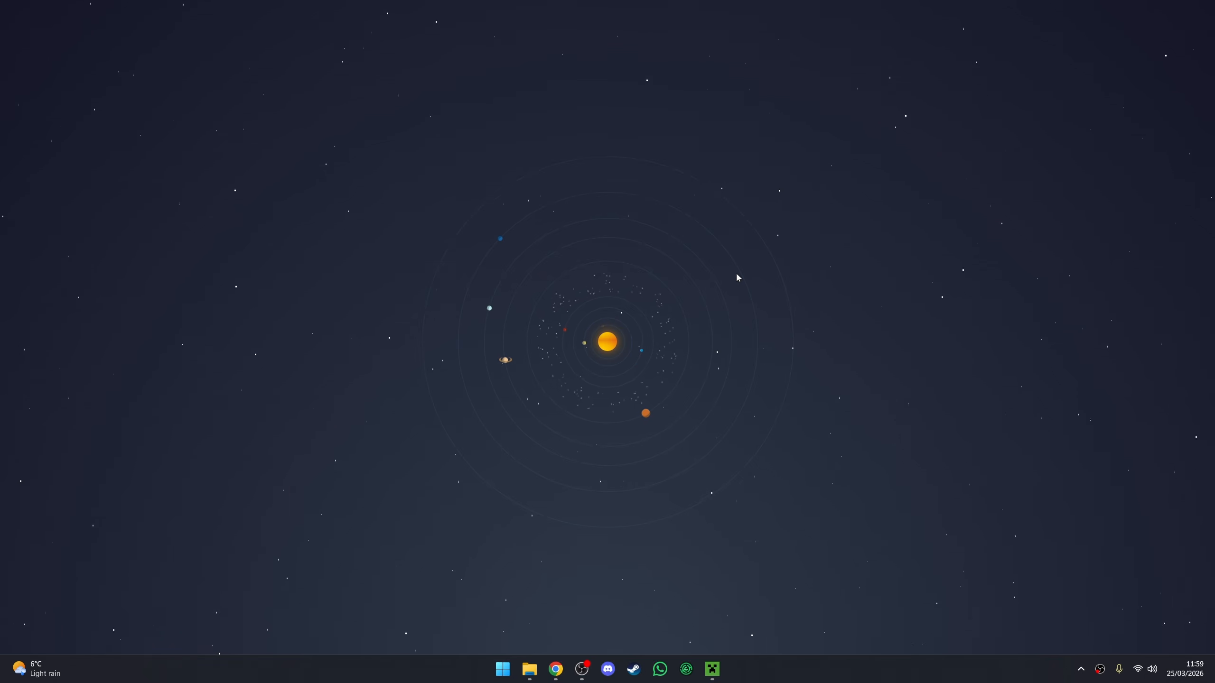
Run Minecraft: Java Edition once from the Minecraft Launcher with Latest release 26.1, and close both the game and the launcher
click(713, 670)
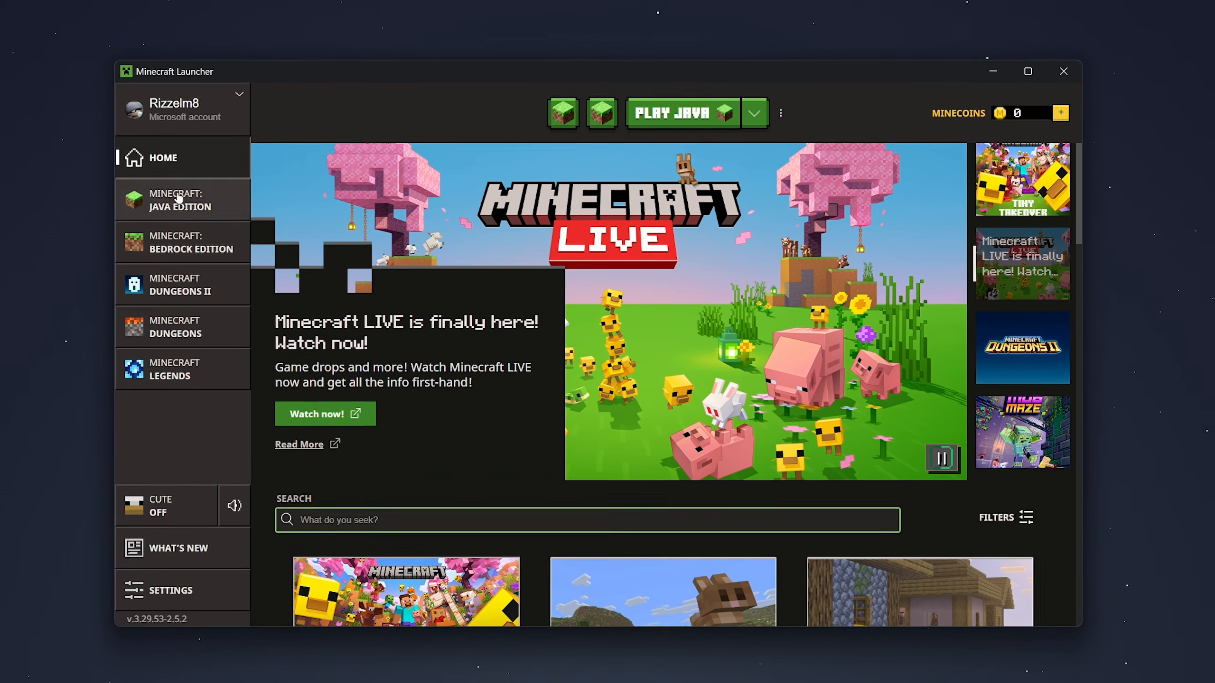
click(179, 200)
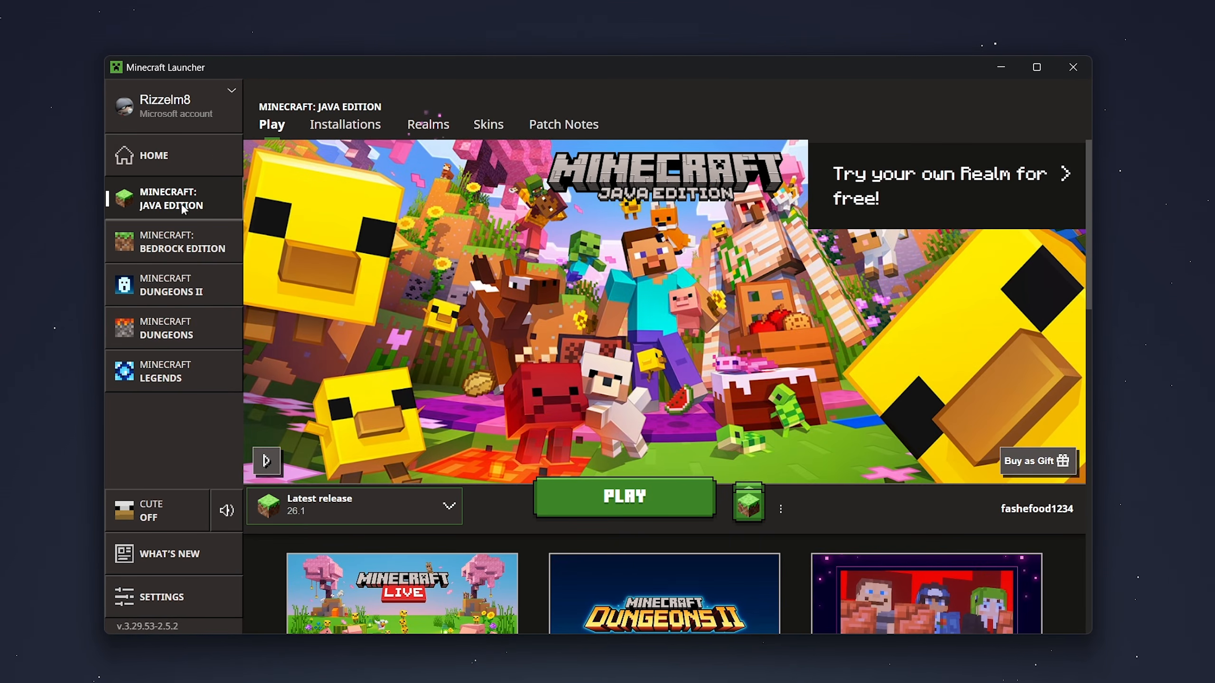
click(353, 506)
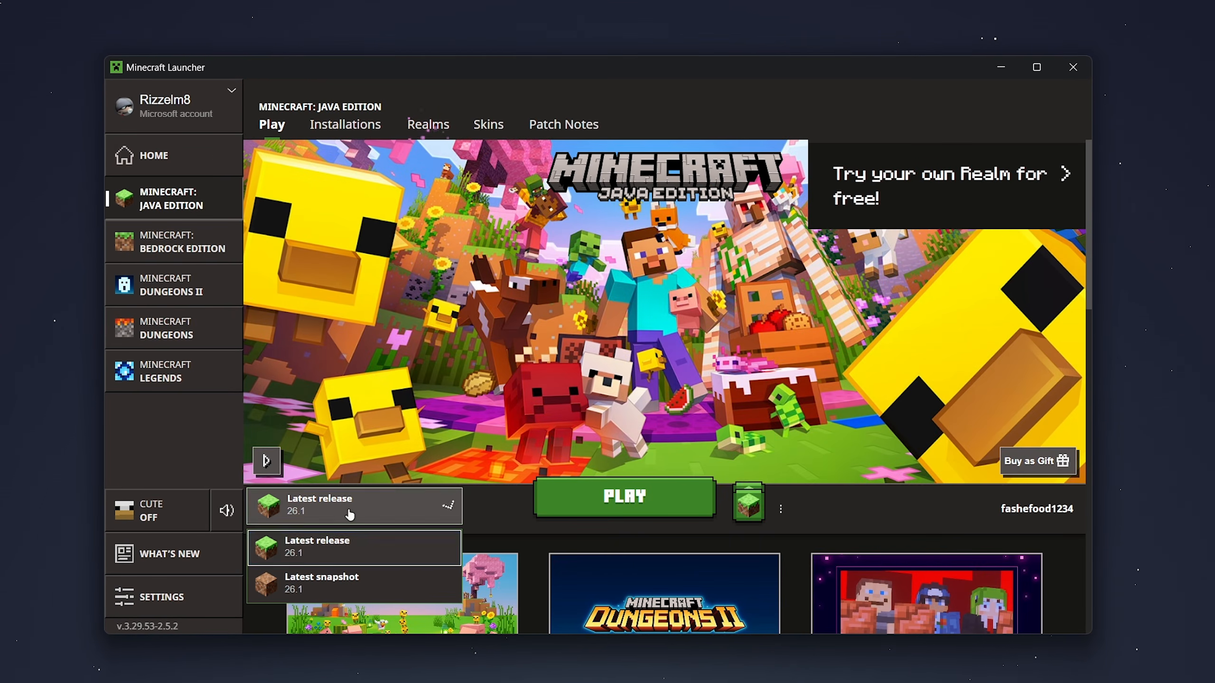
click(298, 554)
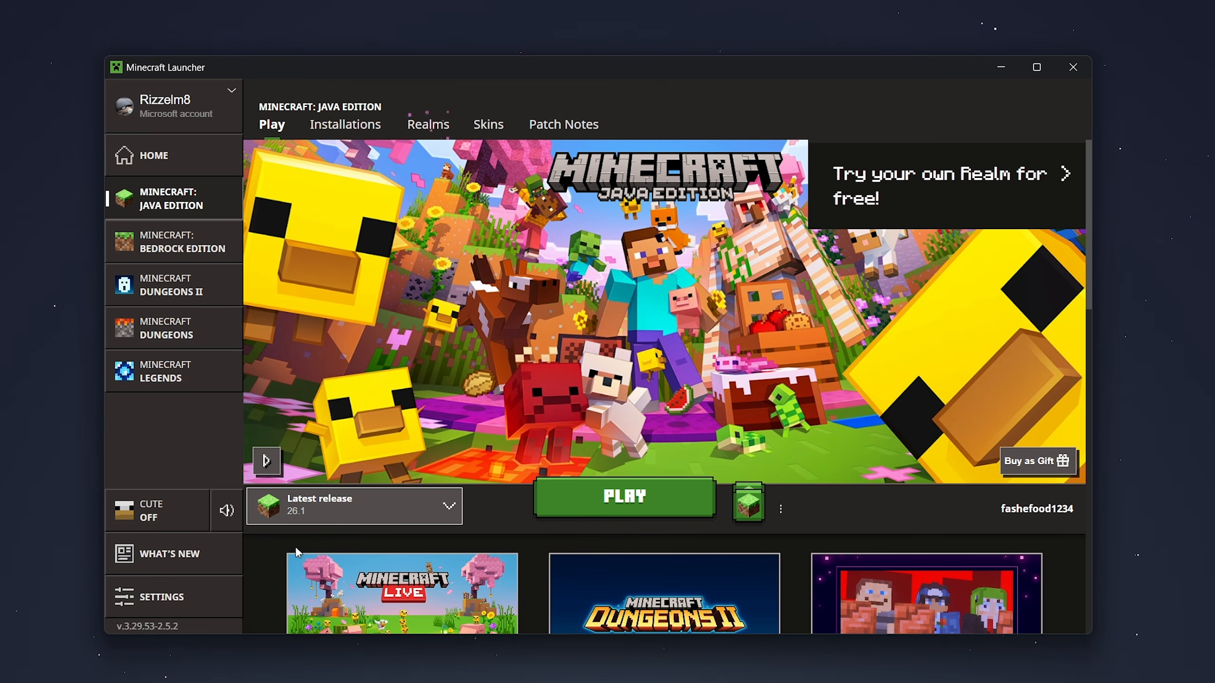
click(586, 493)
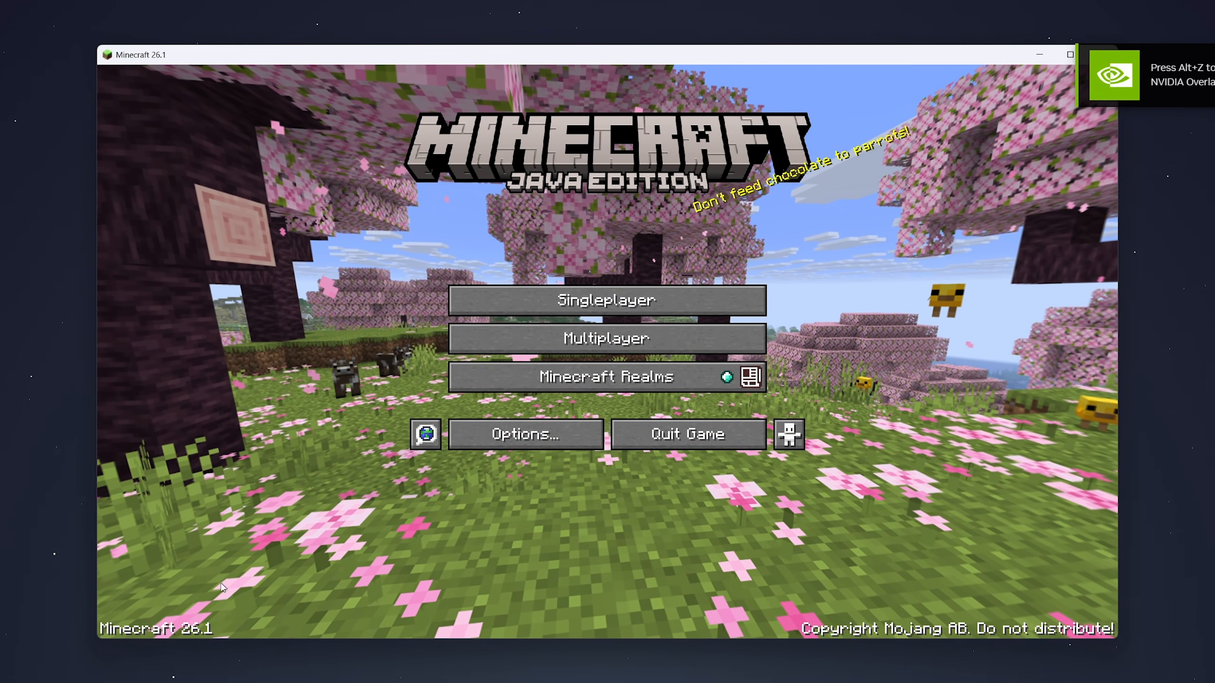
click(623, 448)
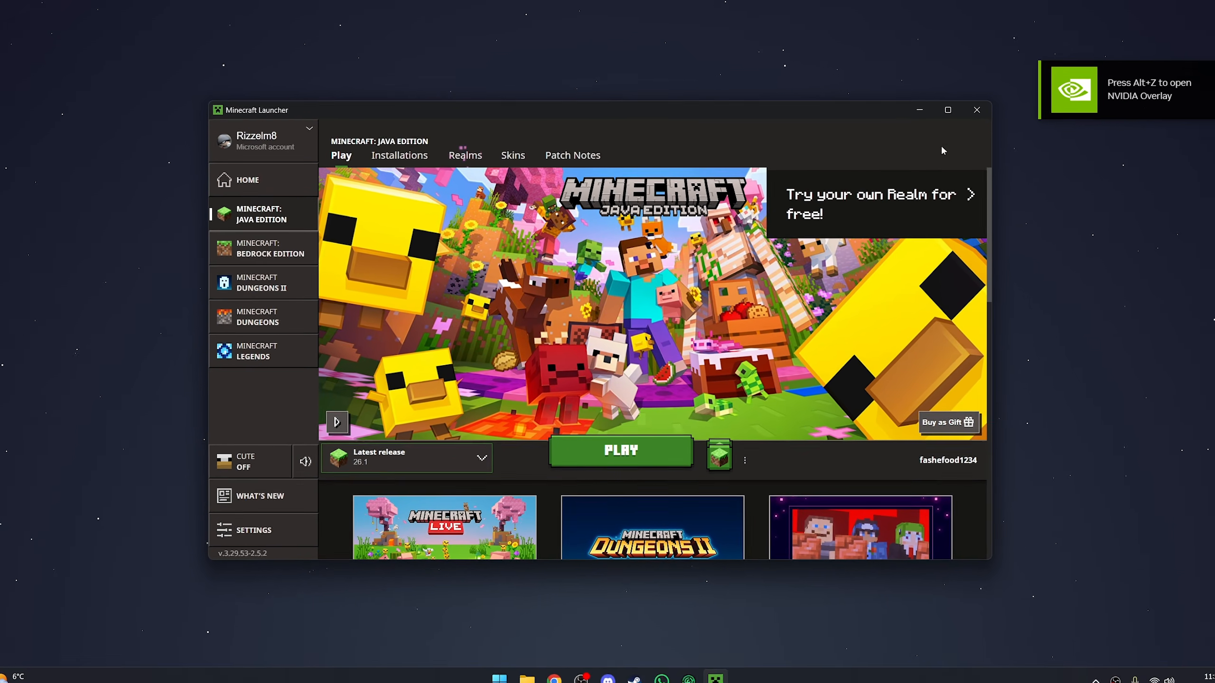
key(alt+F4)
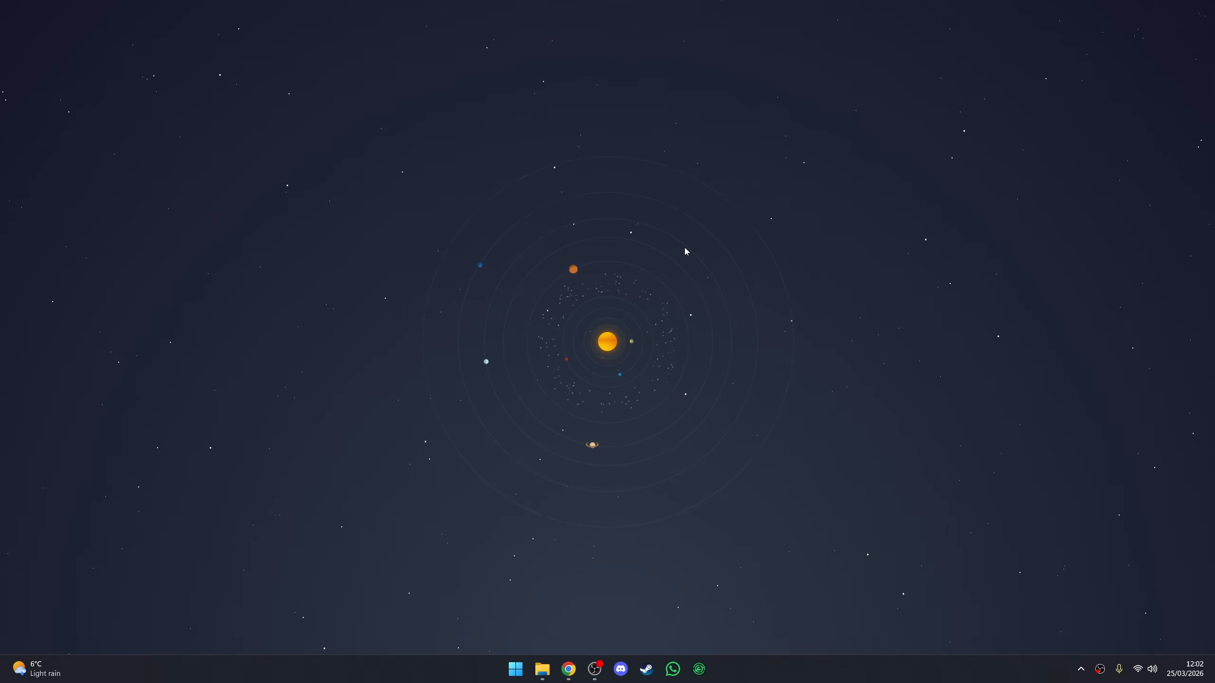
In Chrome, download the Windows Fabric Loader installer, fabric-installer-1.1.1, from fabricmc.net and save it to the Desktop
click(569, 673)
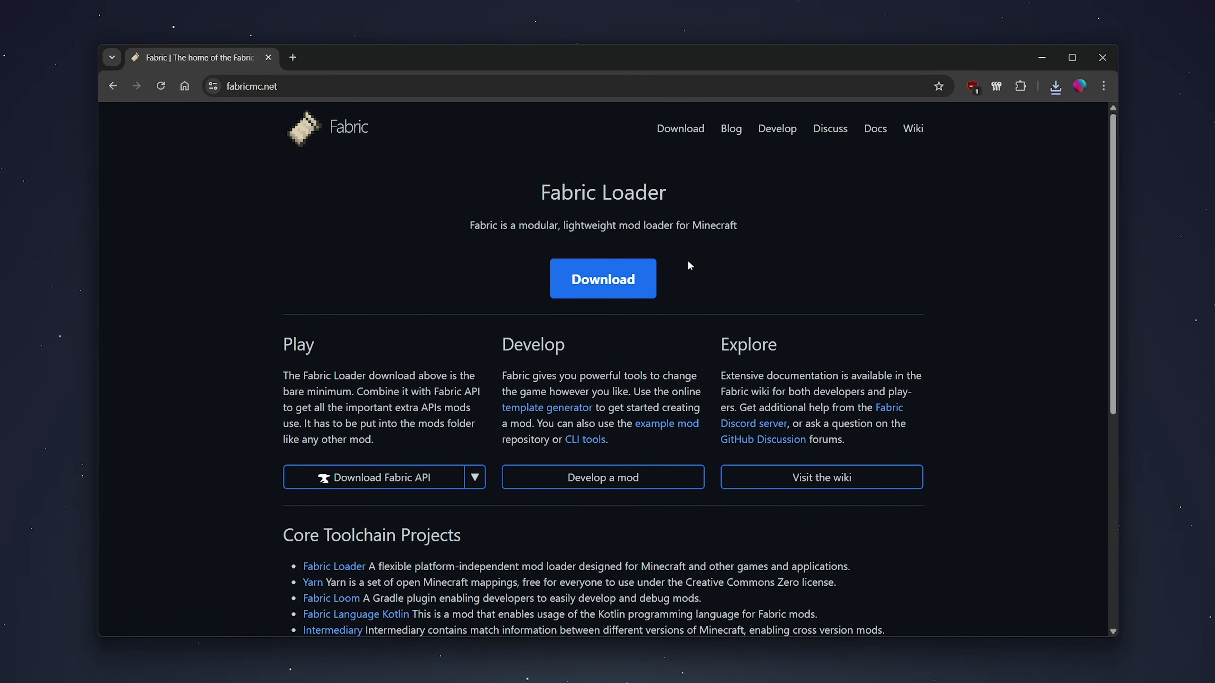
click(640, 278)
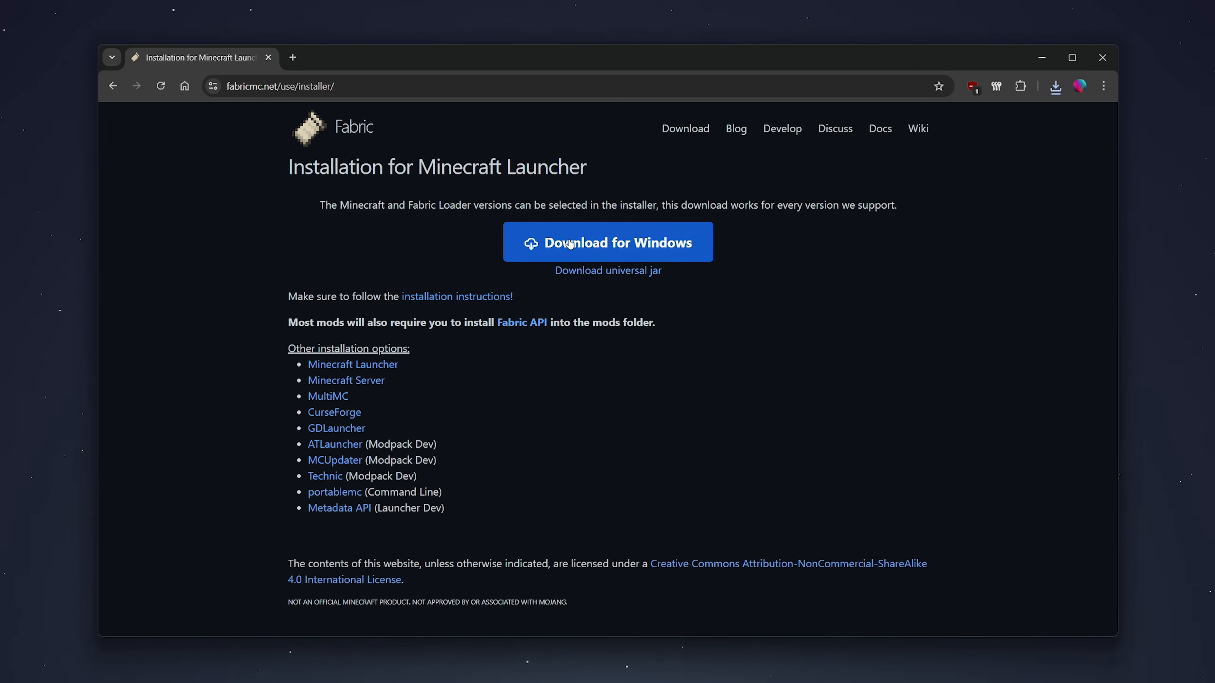
click(597, 242)
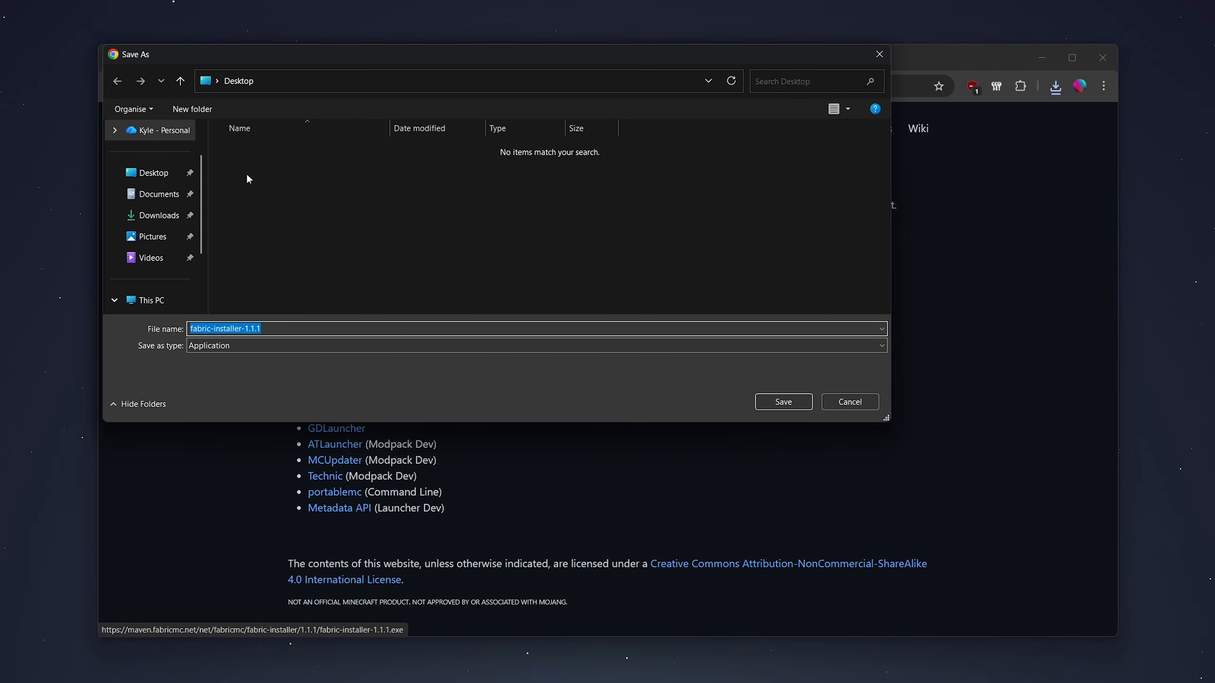
click(151, 175)
click(792, 394)
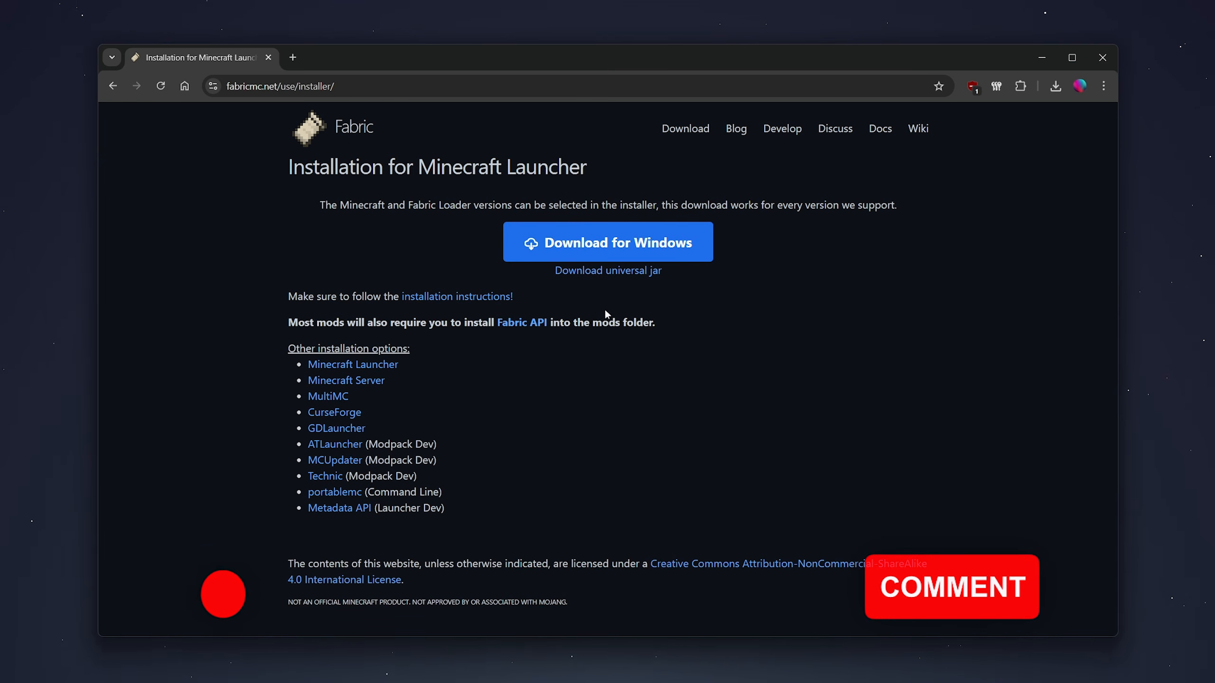
Download the Fabric API 0.144.1+26.1 release for Minecraft 26.1 from CurseForge and save the jar to the Desktop
click(527, 325)
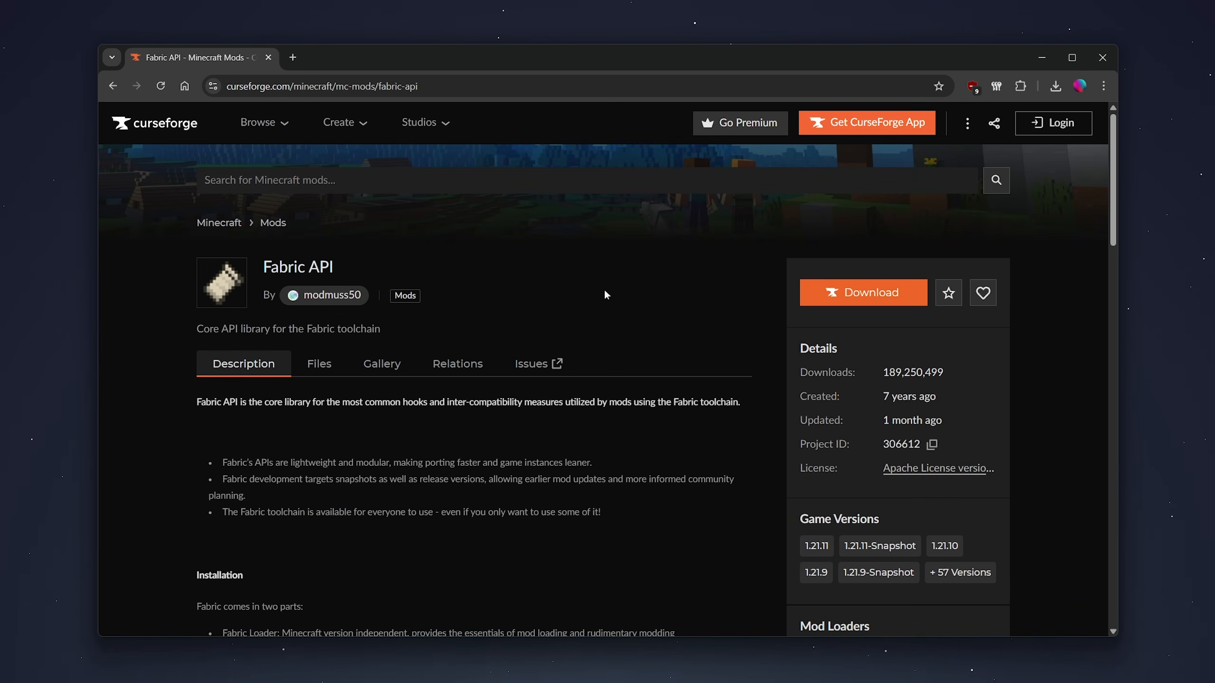
click(319, 364)
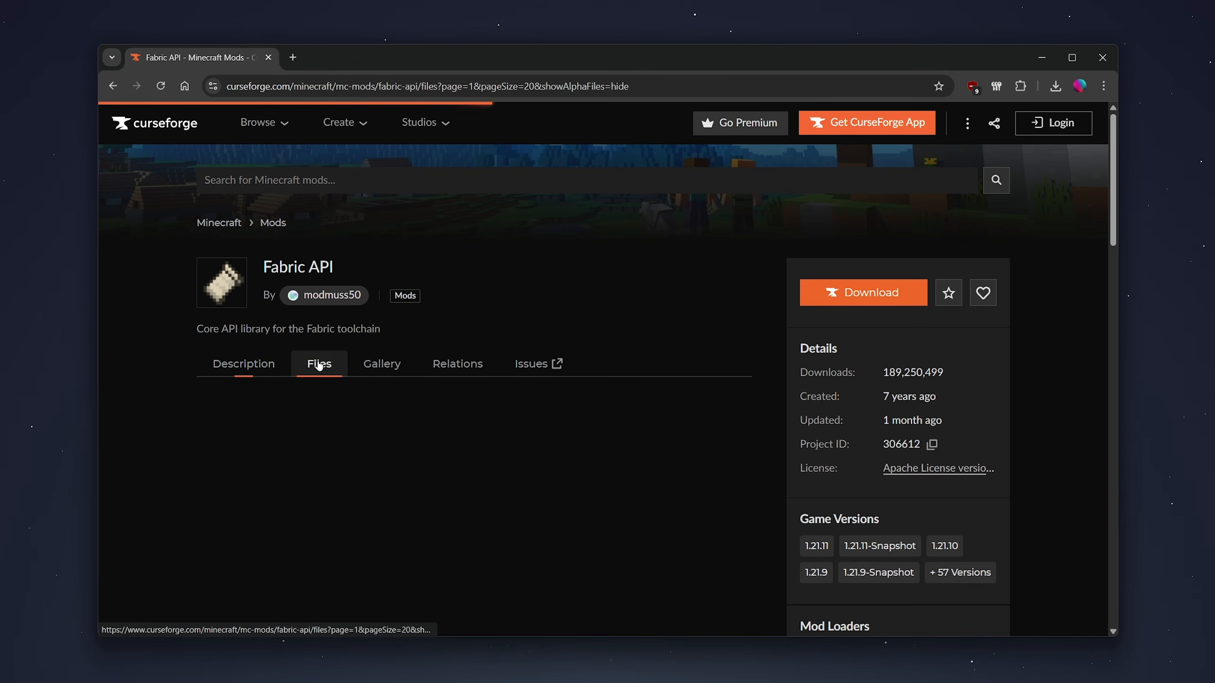
scroll(177, 376, down, 5)
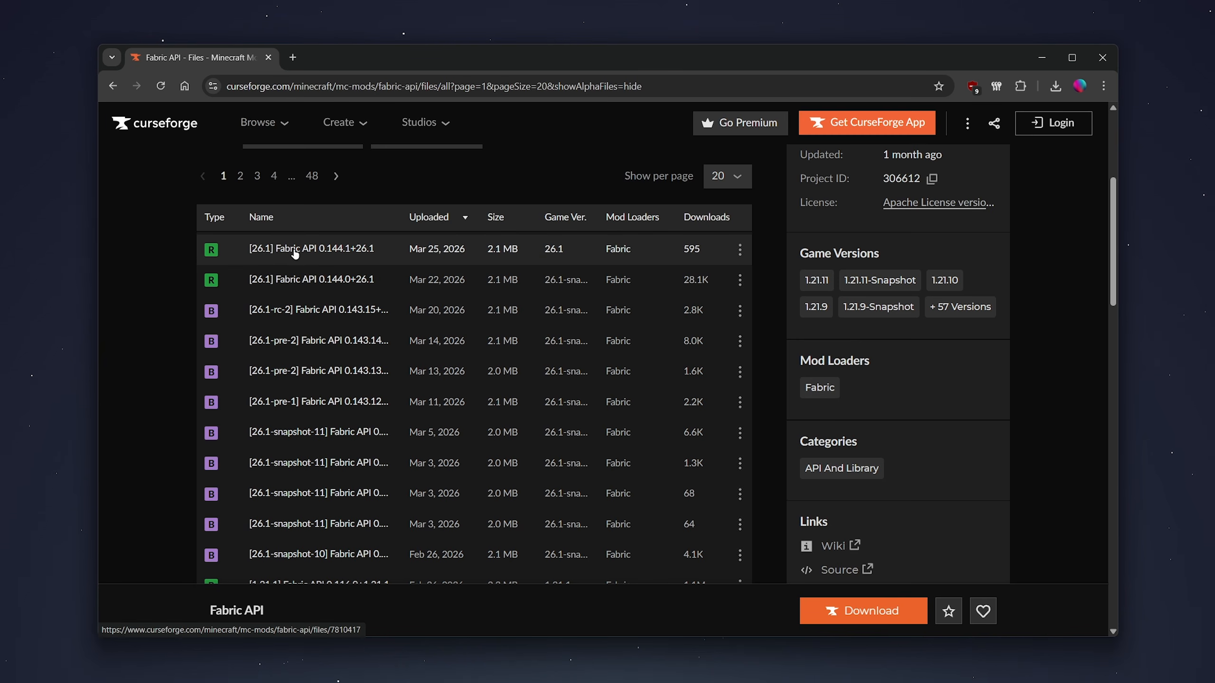
click(316, 249)
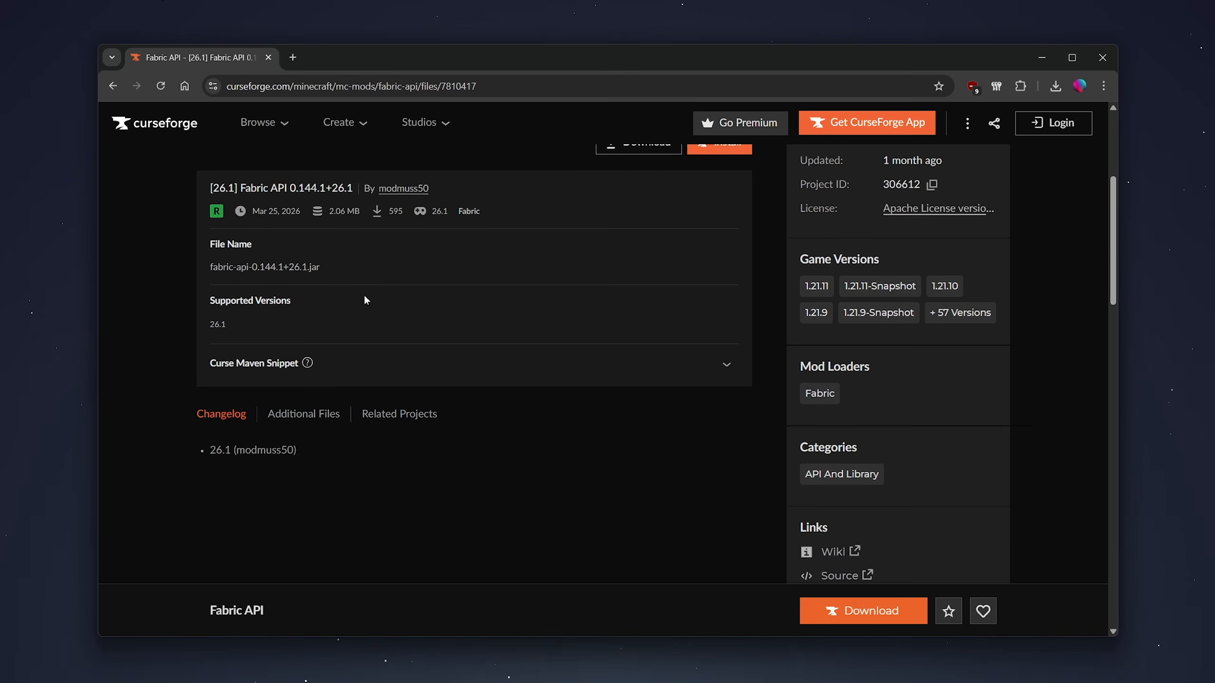
scroll(366, 298, up, 3)
click(638, 275)
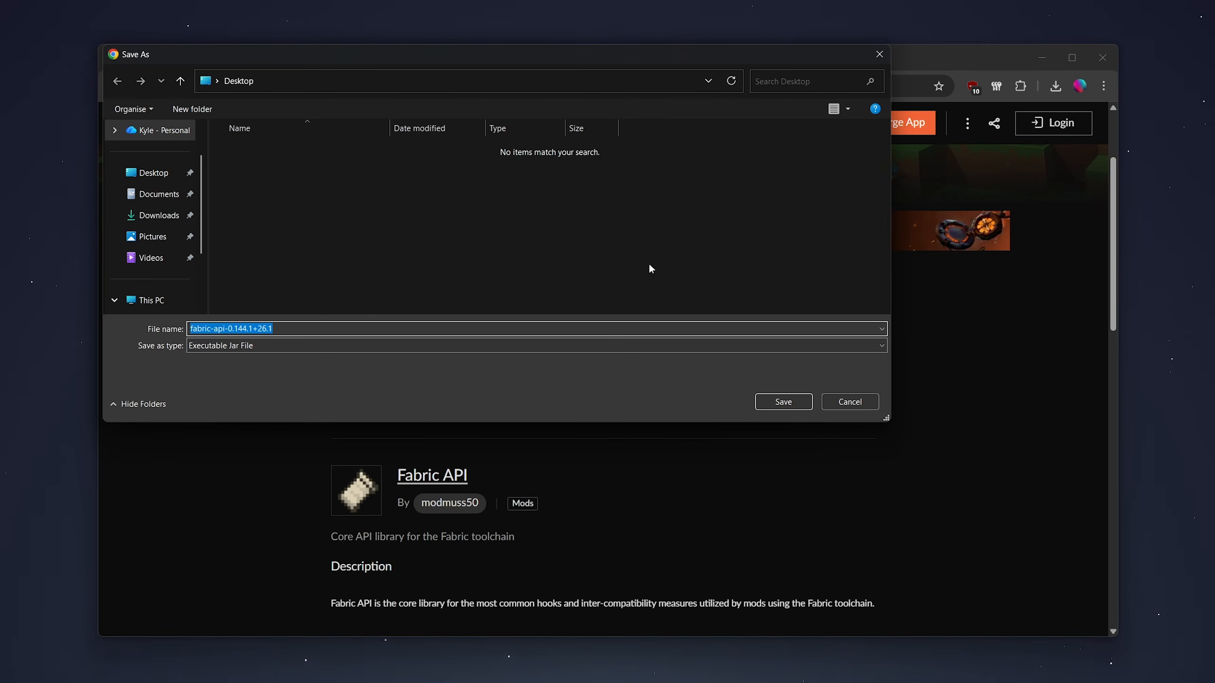
click(148, 175)
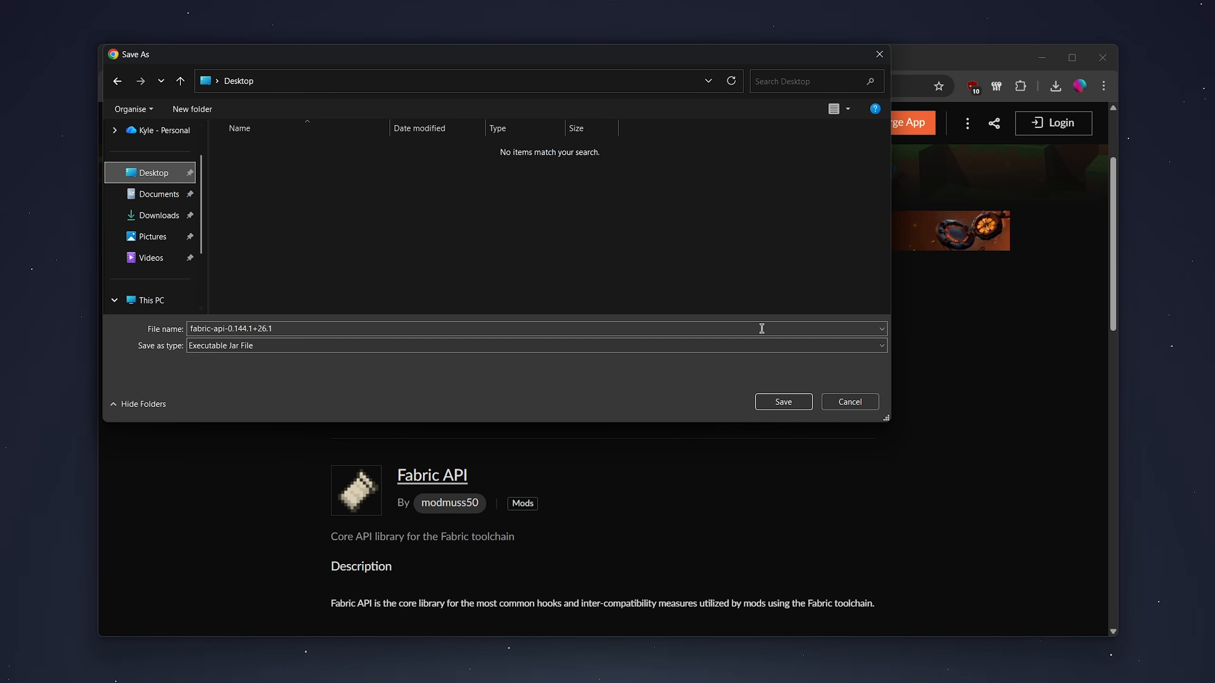
click(803, 400)
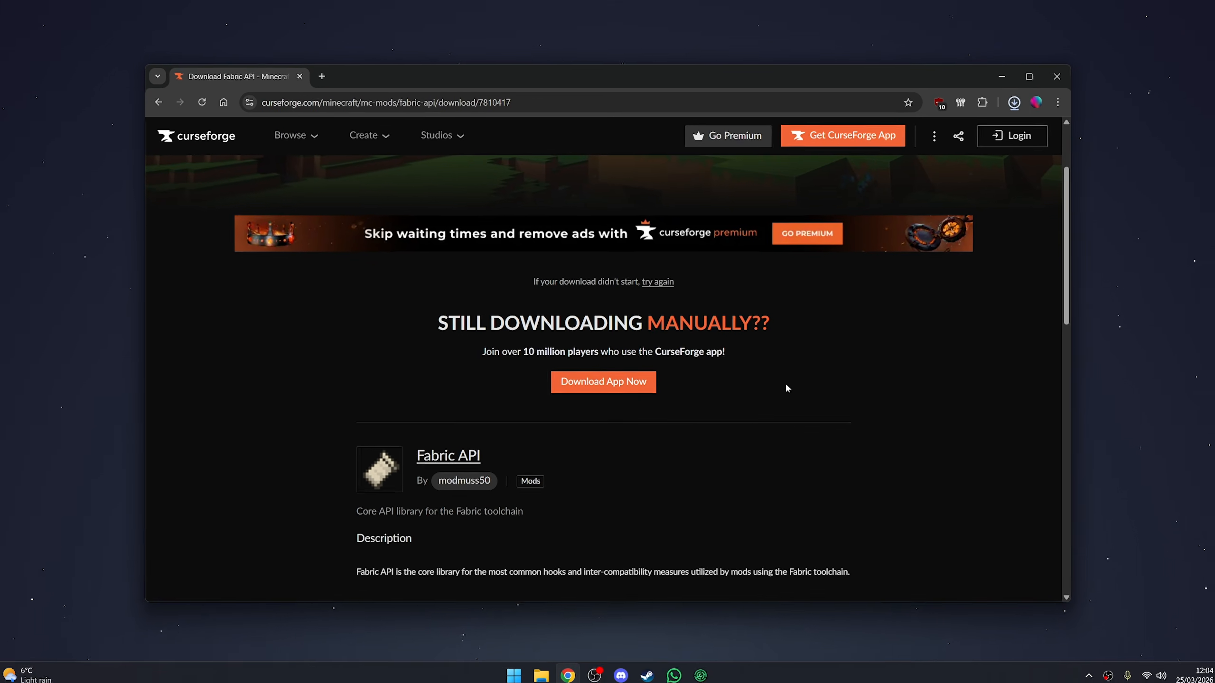
Check the downloaded Fabric installer and Fabric API files on the desktop, and return to the browser
key(super+d)
click(461, 200)
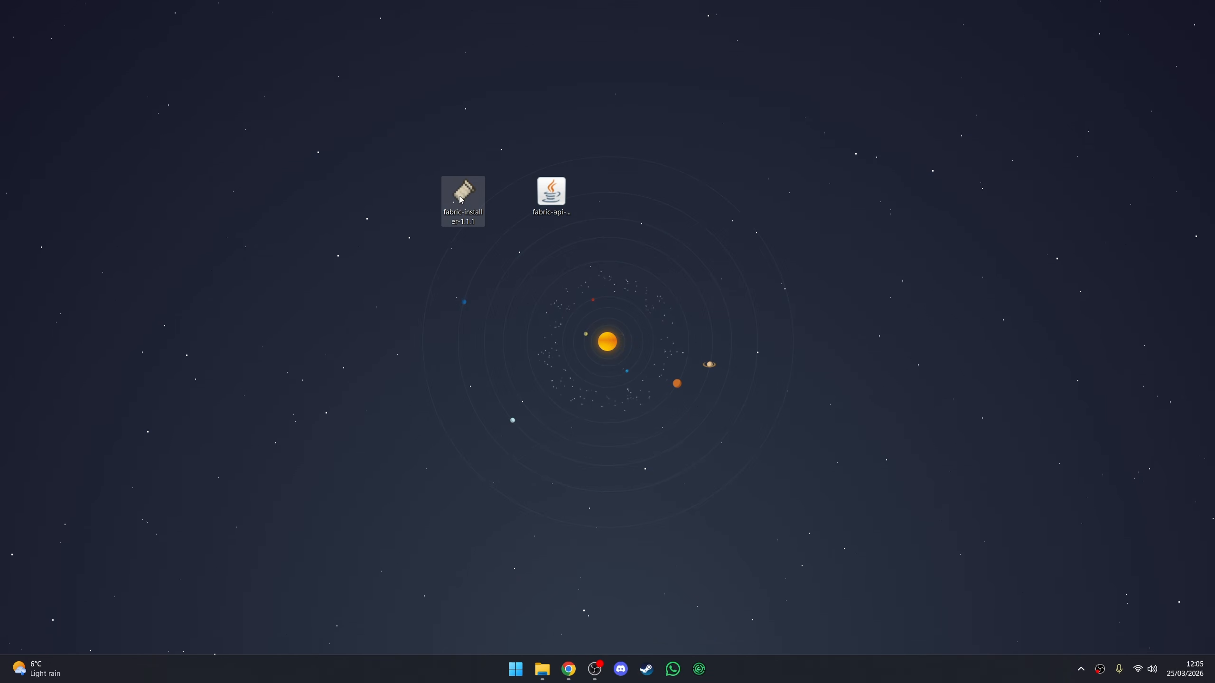
click(552, 196)
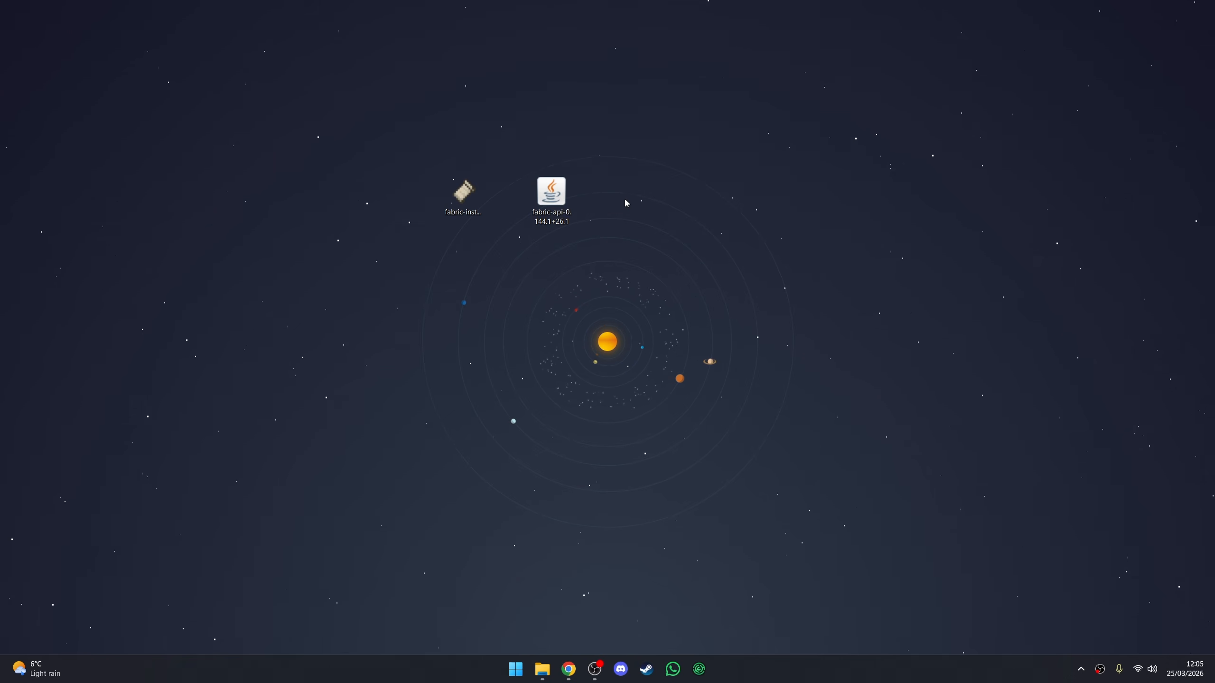
key(super+d)
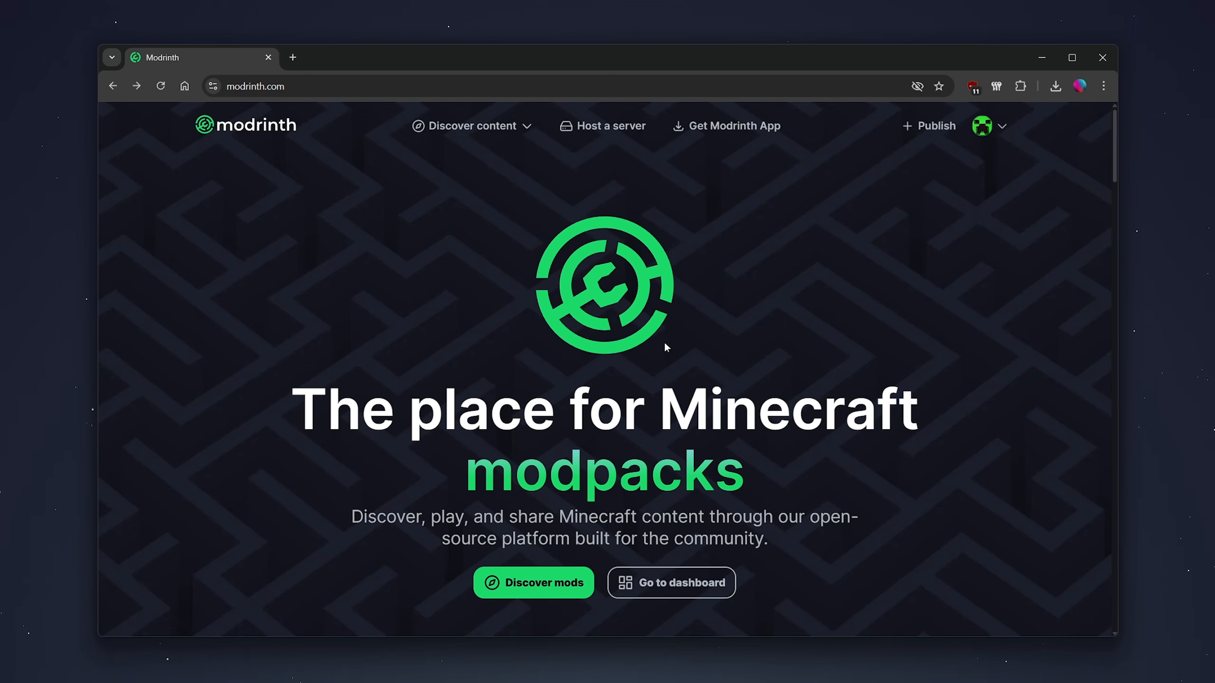
Download the Sodium mod version mc26.1-0.8.7-fabric from Modrinth and save the jar to the Desktop
click(537, 589)
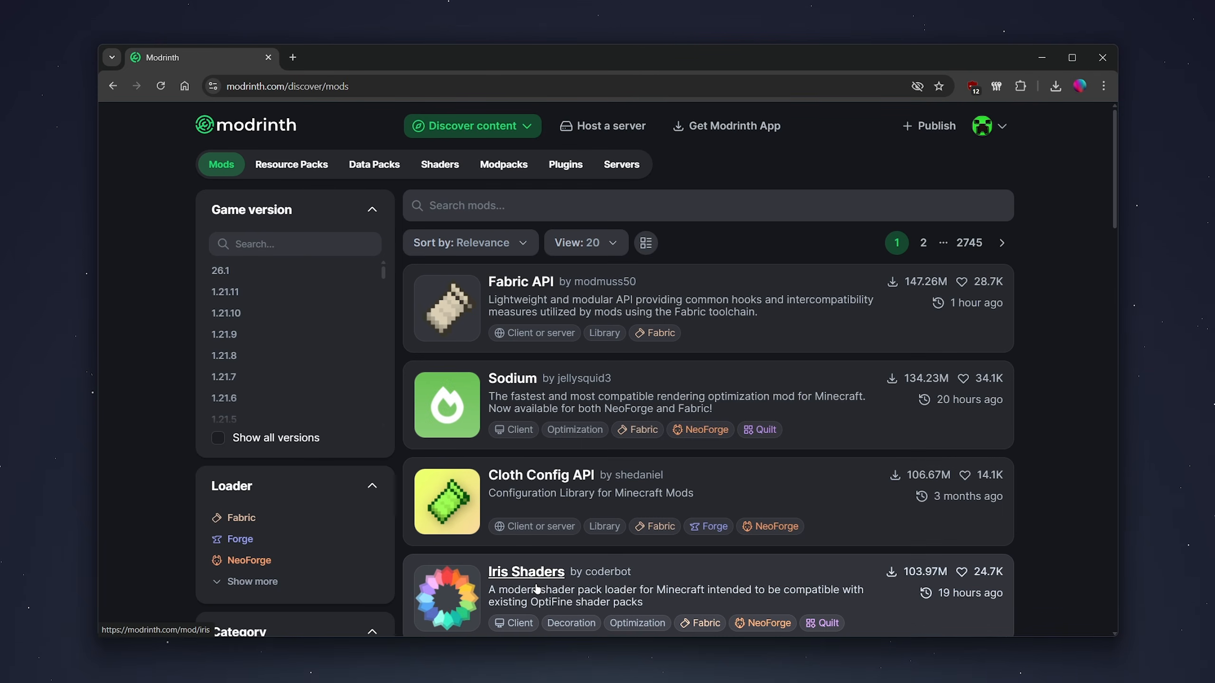
click(512, 380)
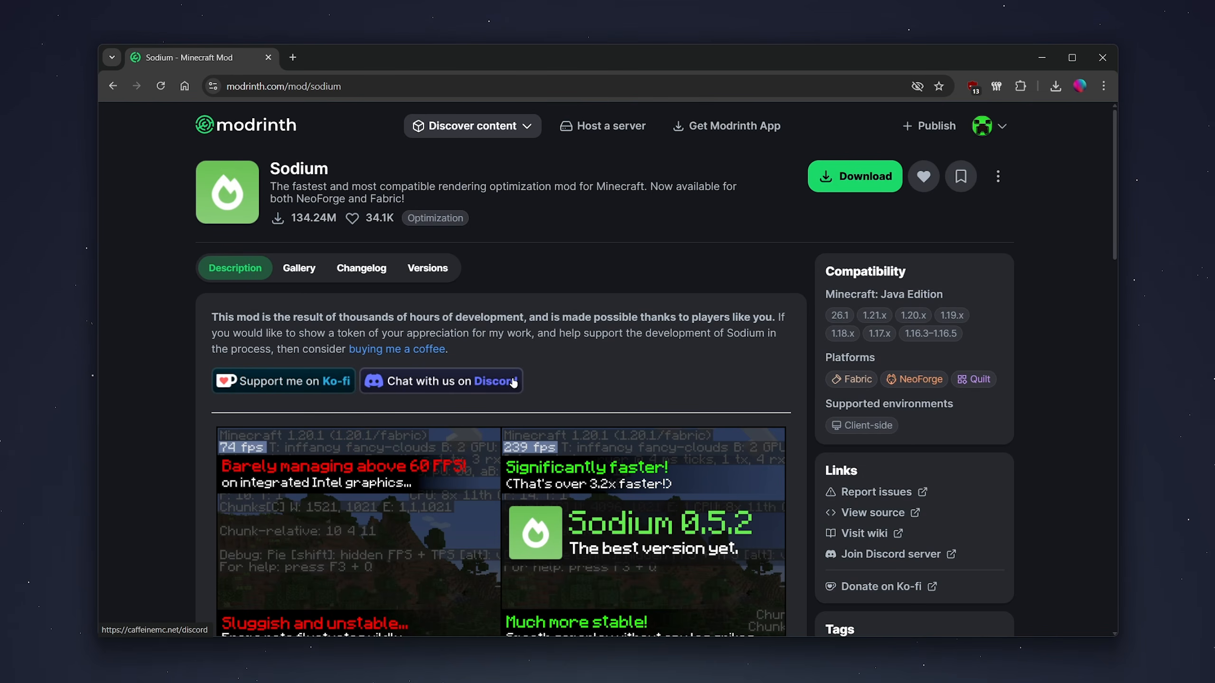
click(428, 270)
scroll(428, 266, down, 3)
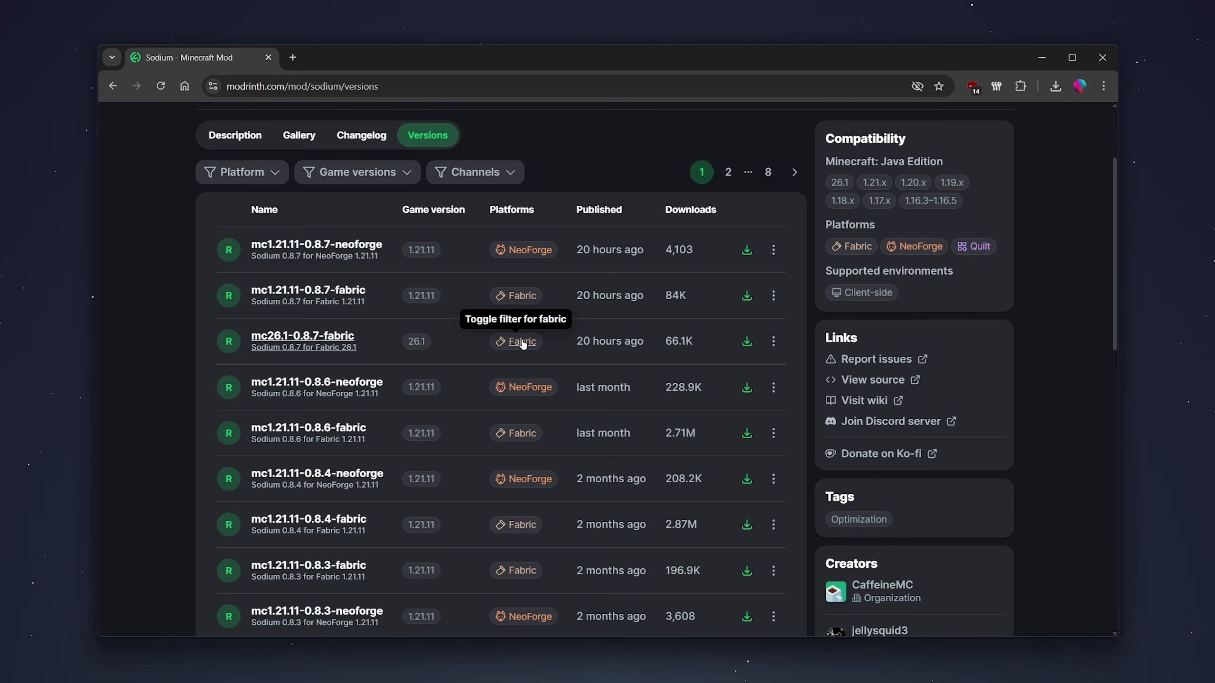
click(317, 341)
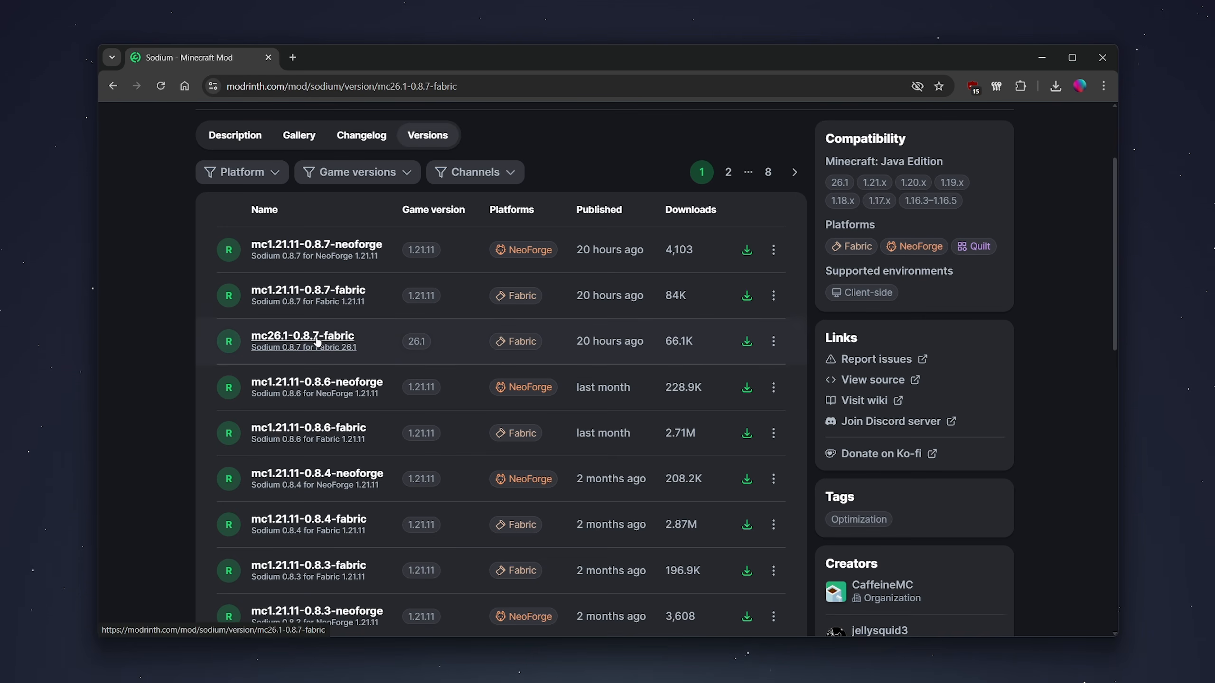
click(262, 379)
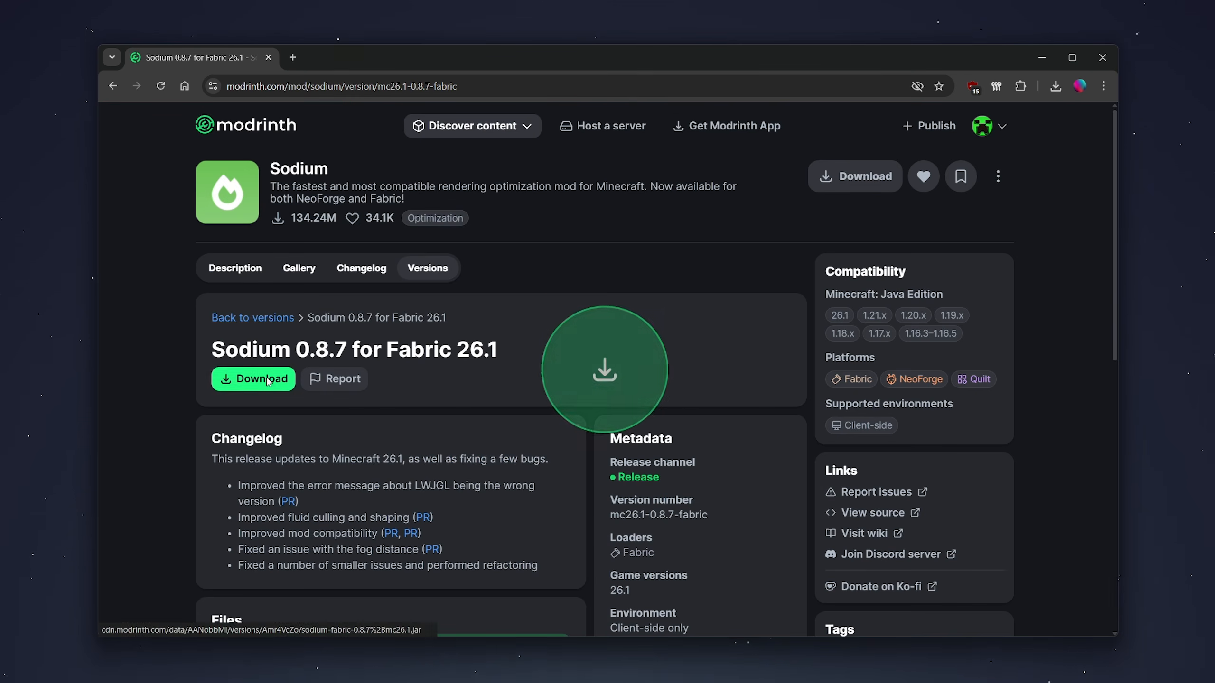
click(166, 172)
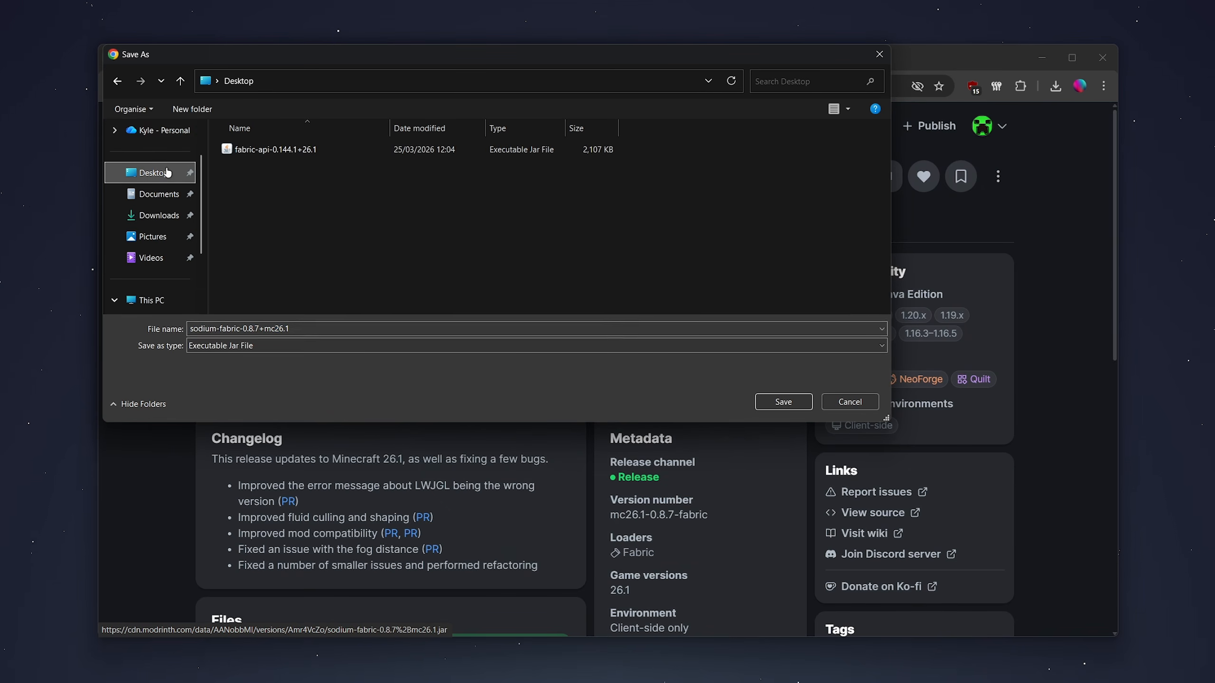
click(788, 393)
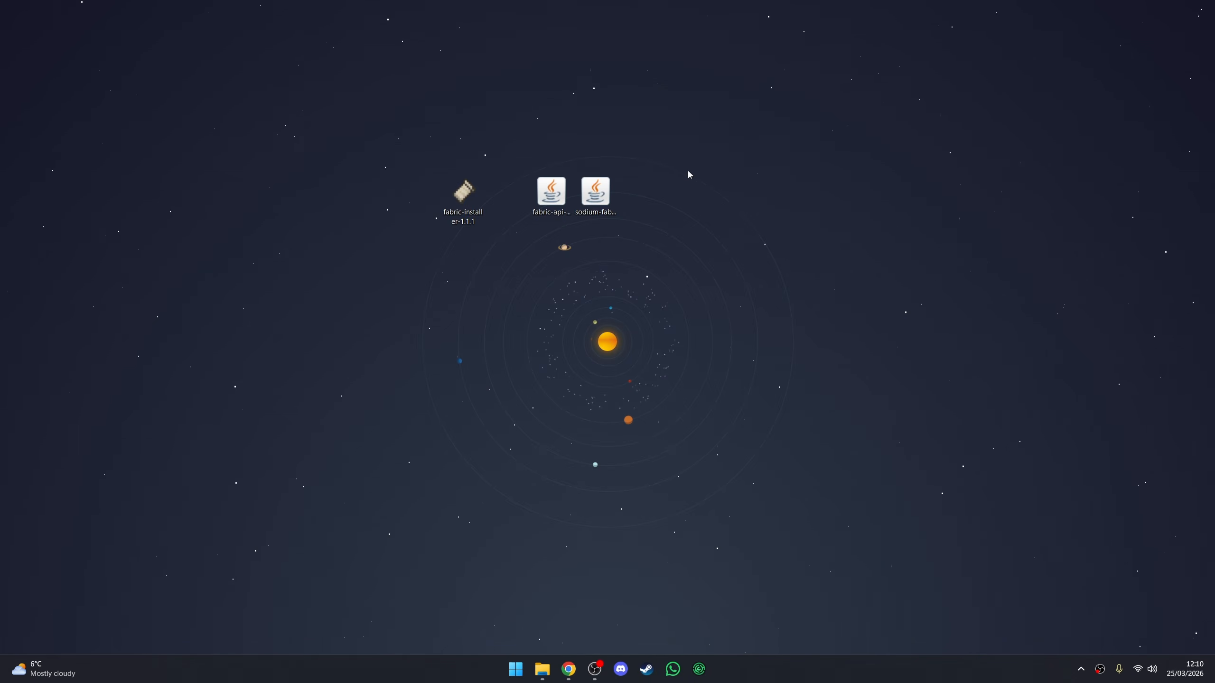
drag(713, 135, 426, 256)
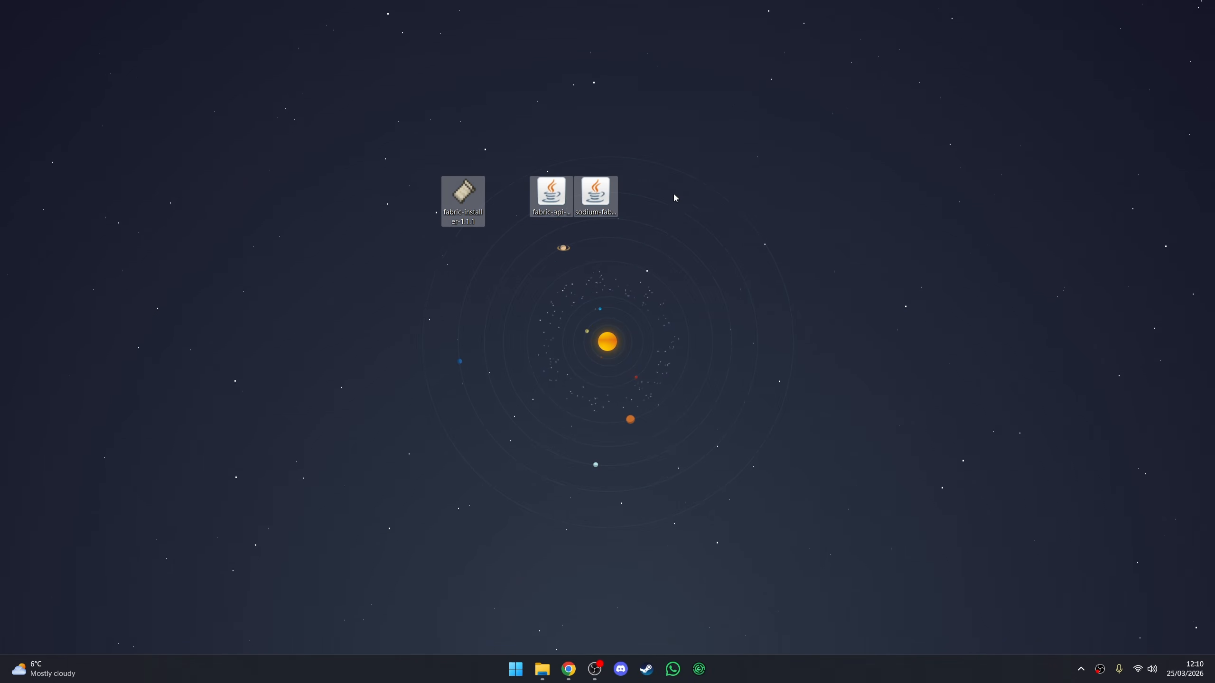
click(674, 192)
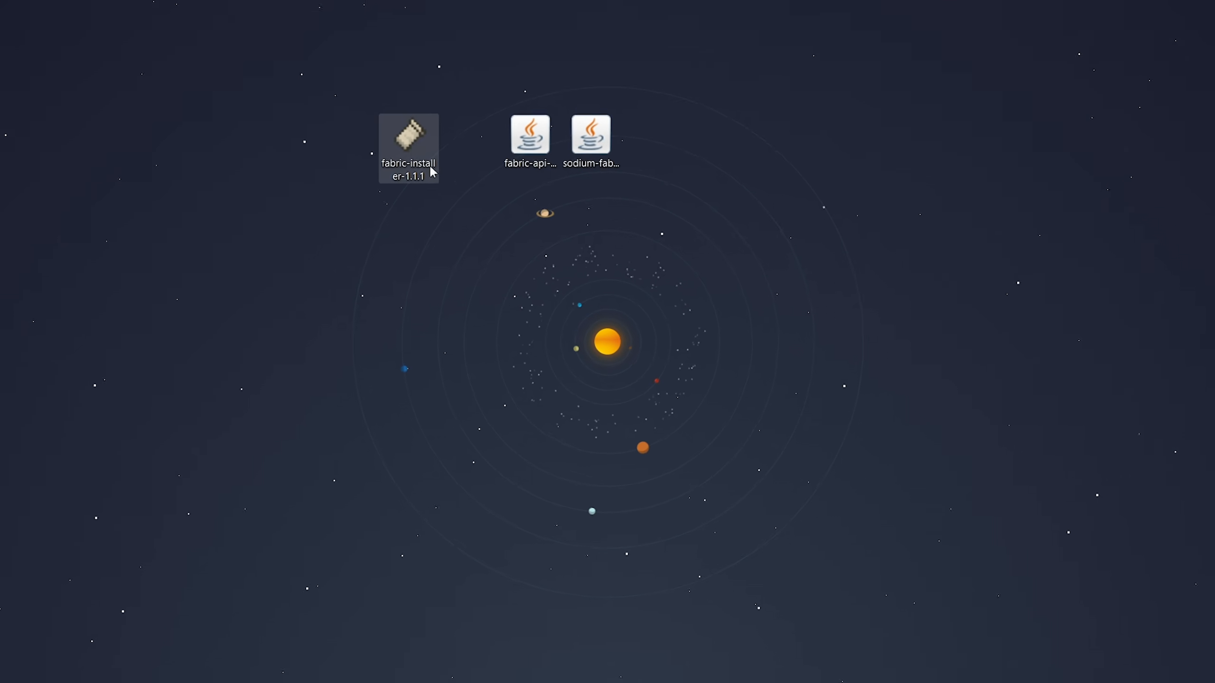
Open the Fabric installer from the desktop and choose Minecraft version 26.1 with loader version 0.18.4 for the client
double_click(368, 102)
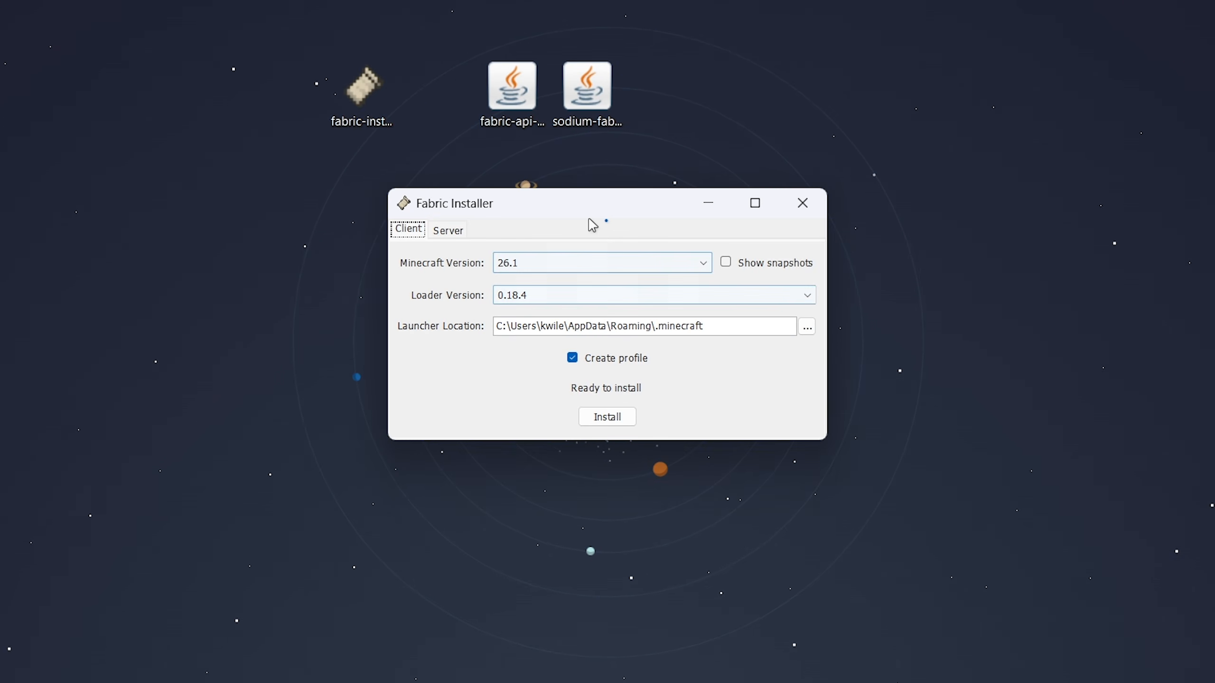
click(581, 265)
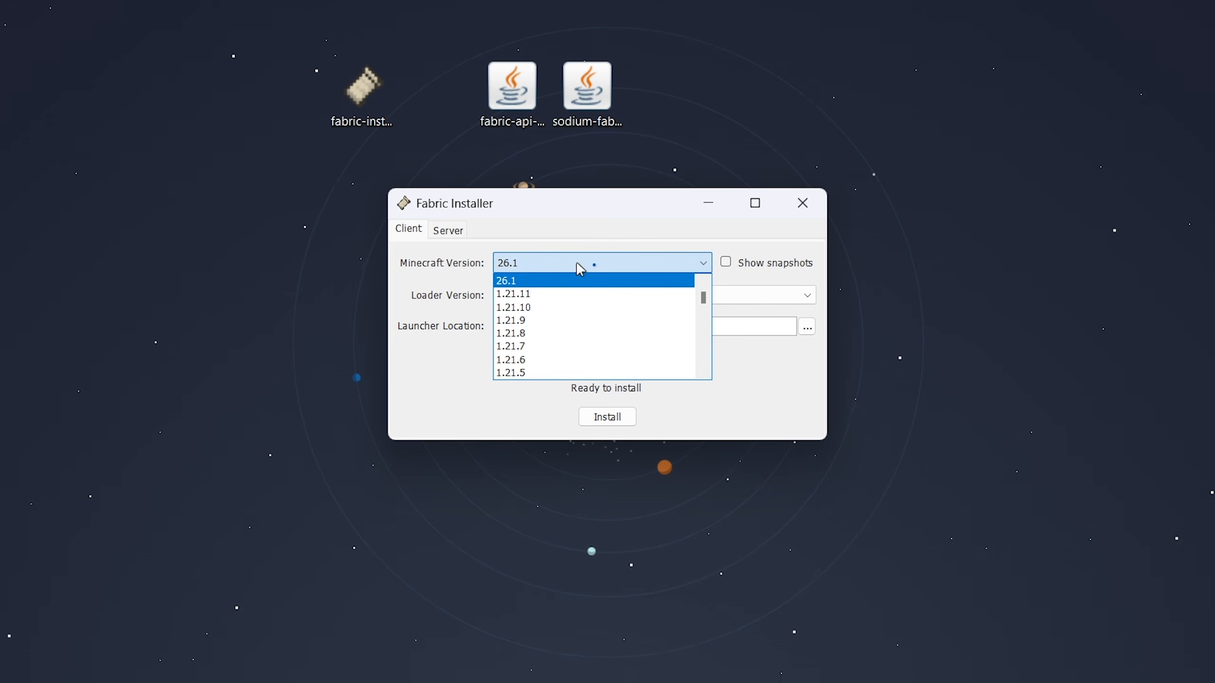
click(512, 282)
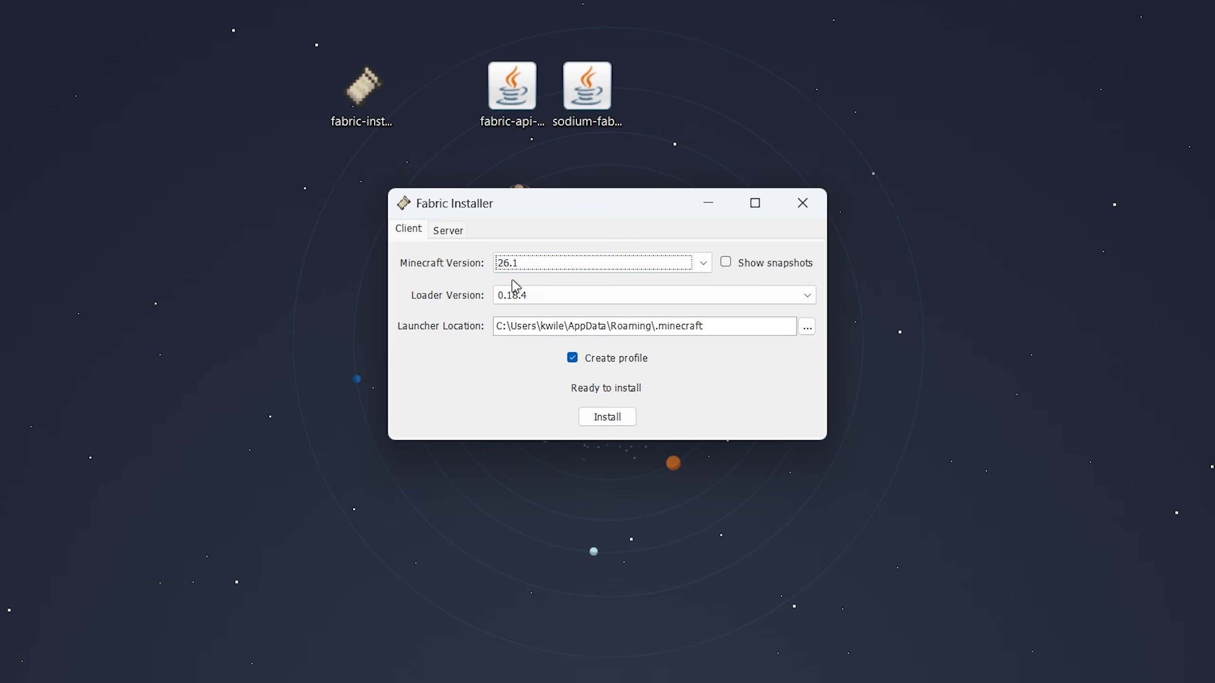
click(545, 293)
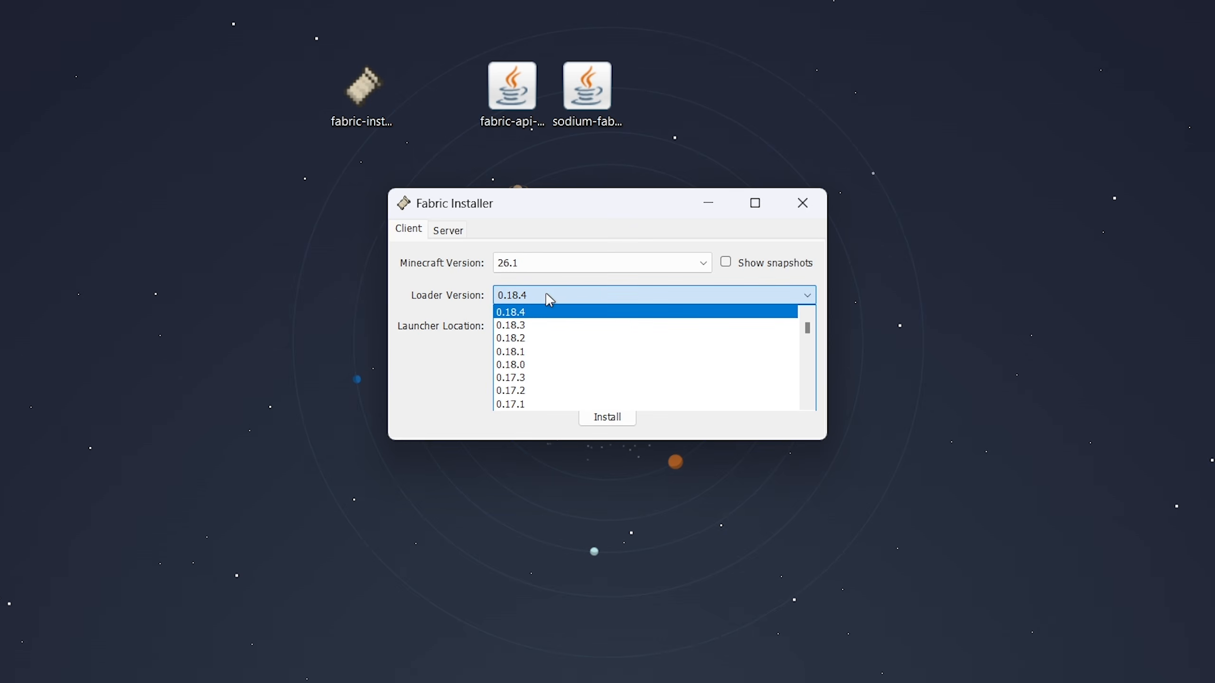
click(525, 314)
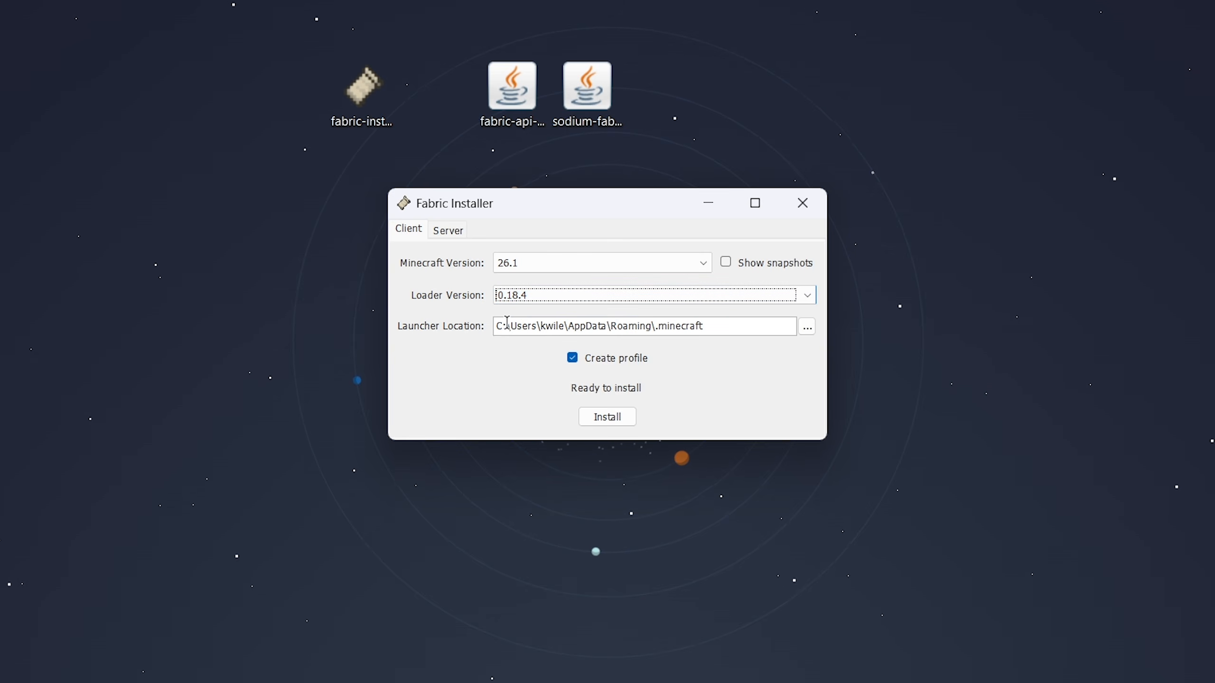
Install the Fabric loader for the client with Create profile enabled, and delete the installer file from the desktop
drag(507, 323, 717, 322)
click(718, 322)
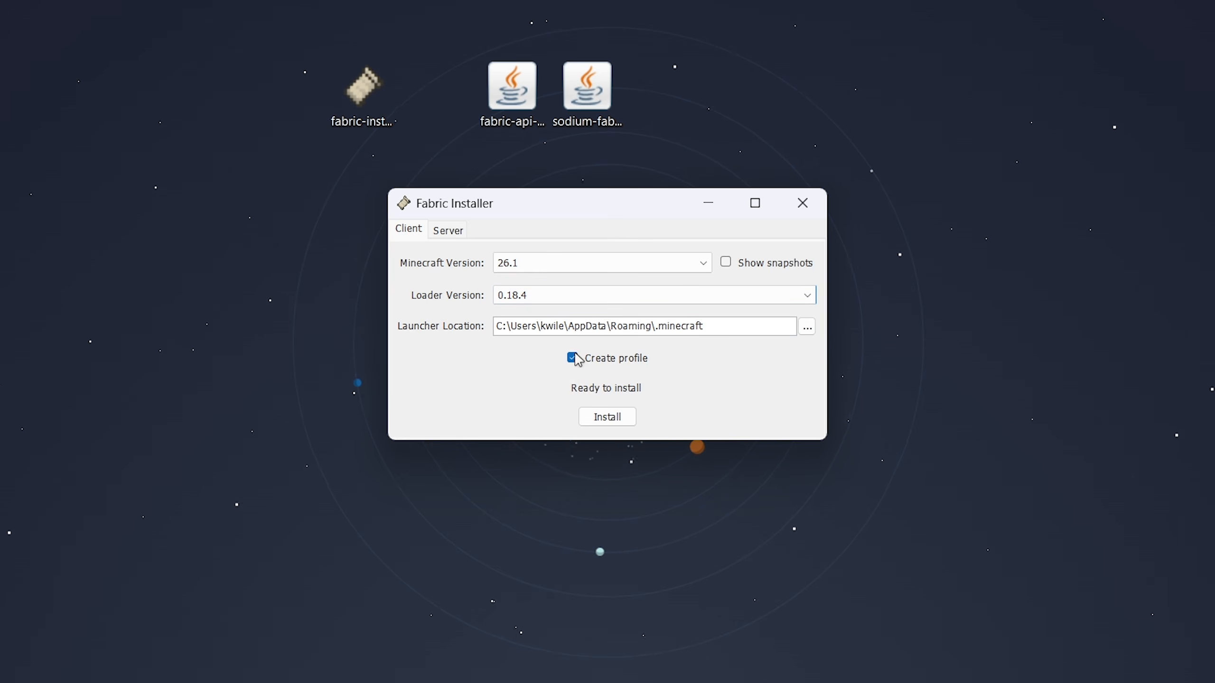
click(615, 417)
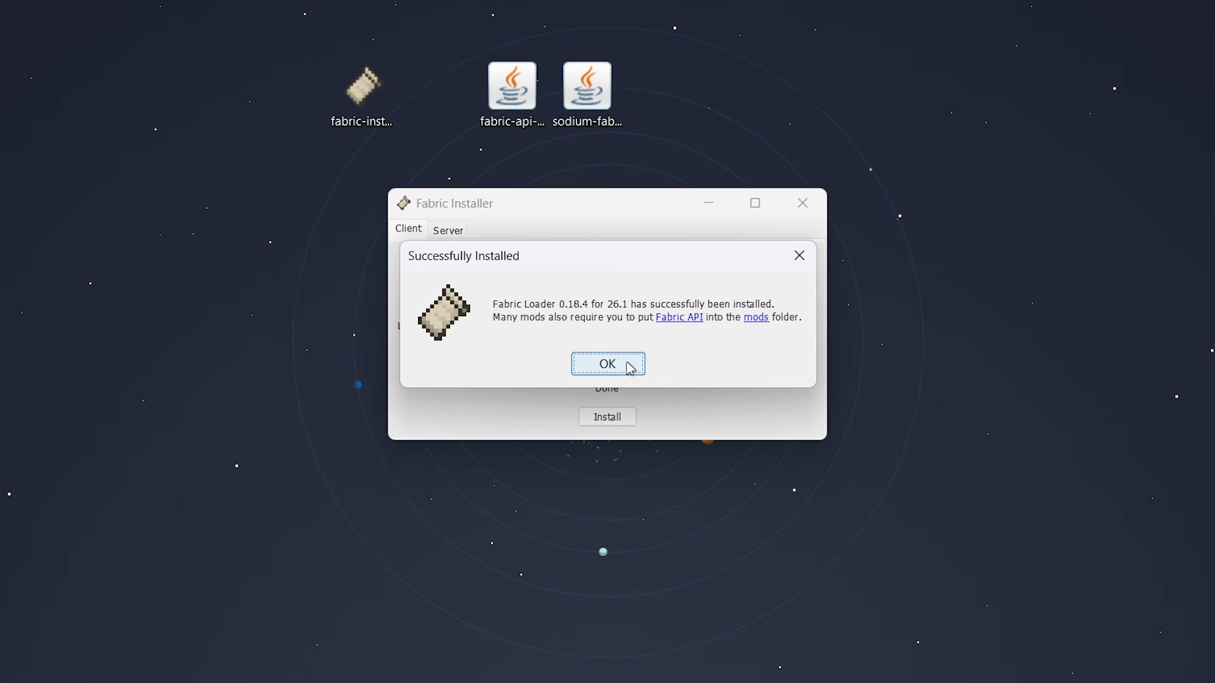
click(604, 364)
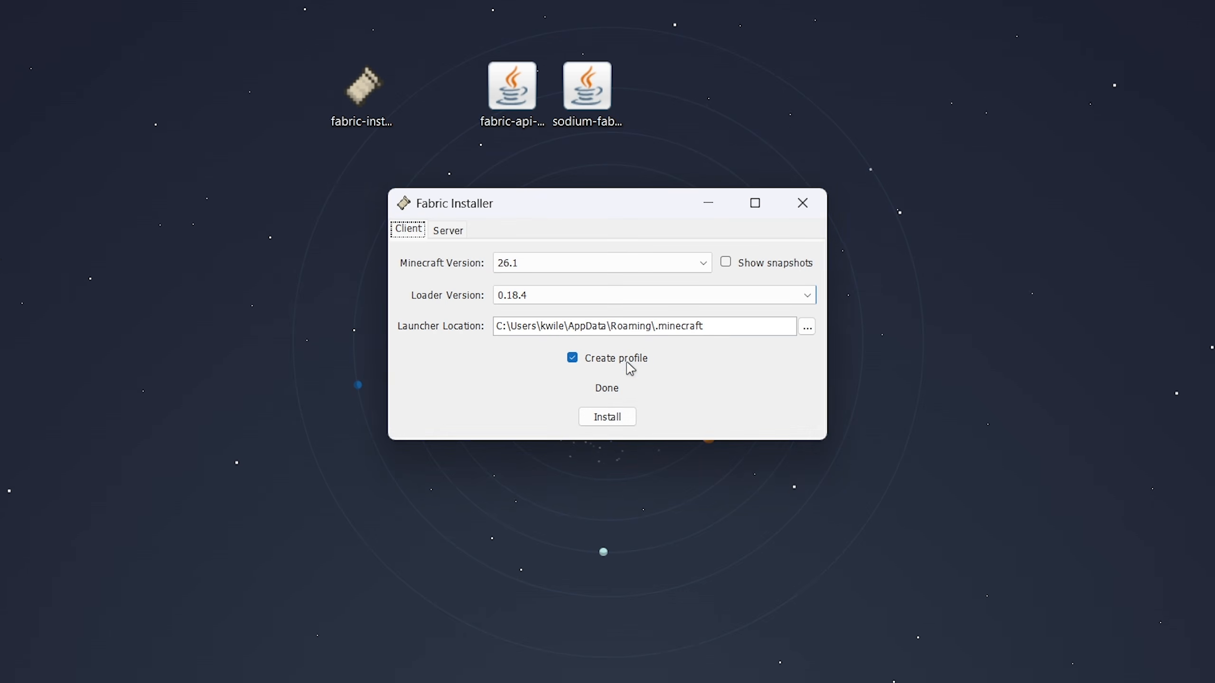
click(812, 207)
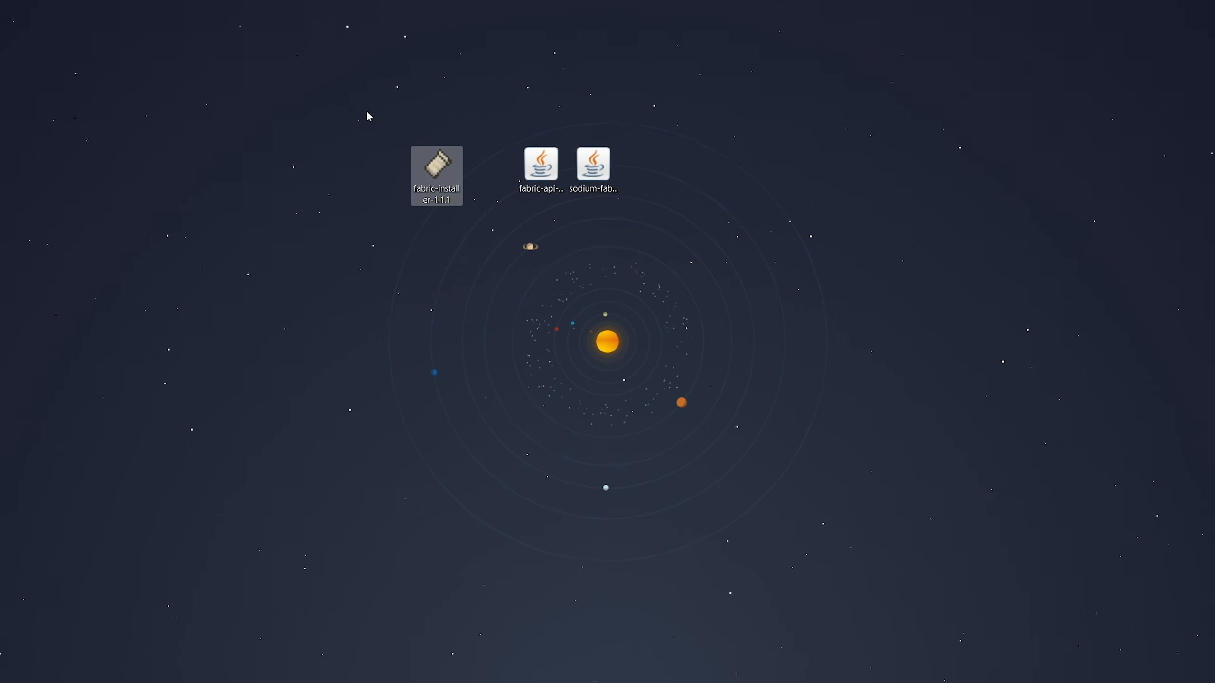
key(Delete)
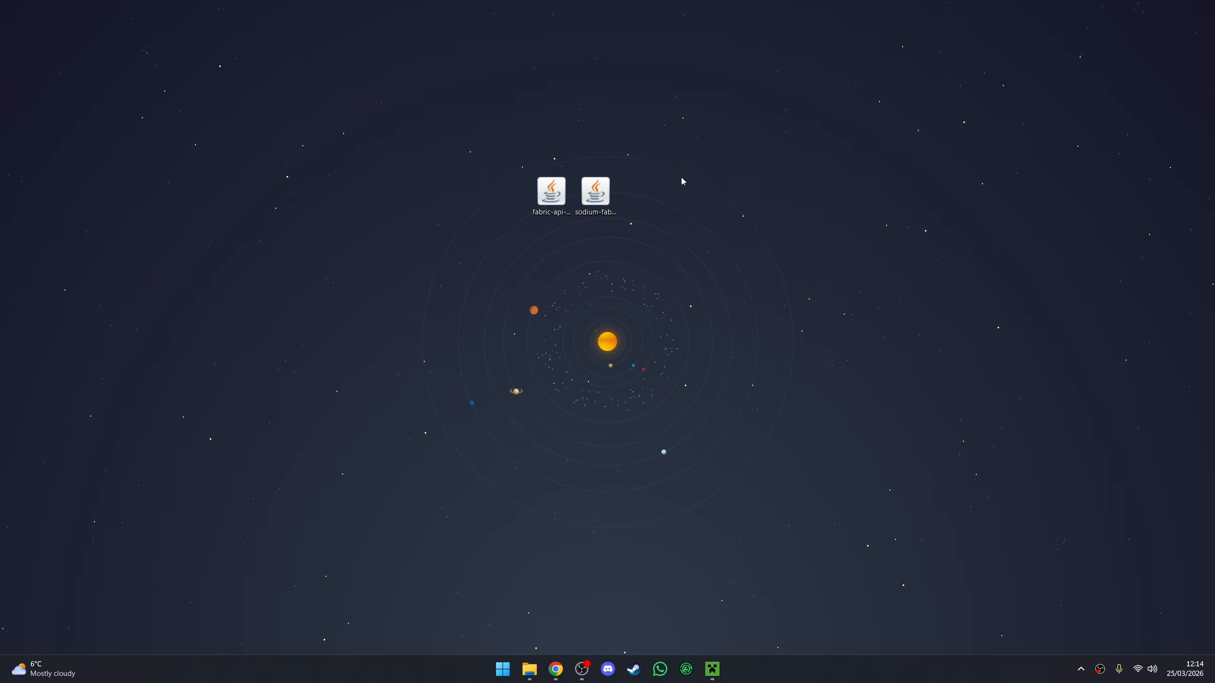
drag(683, 150, 593, 235)
click(487, 210)
drag(484, 131, 566, 245)
click(672, 170)
Switch to the Minecraft Launcher and open the mods folder of the Java Edition installation fabric-loader-26.1
click(718, 671)
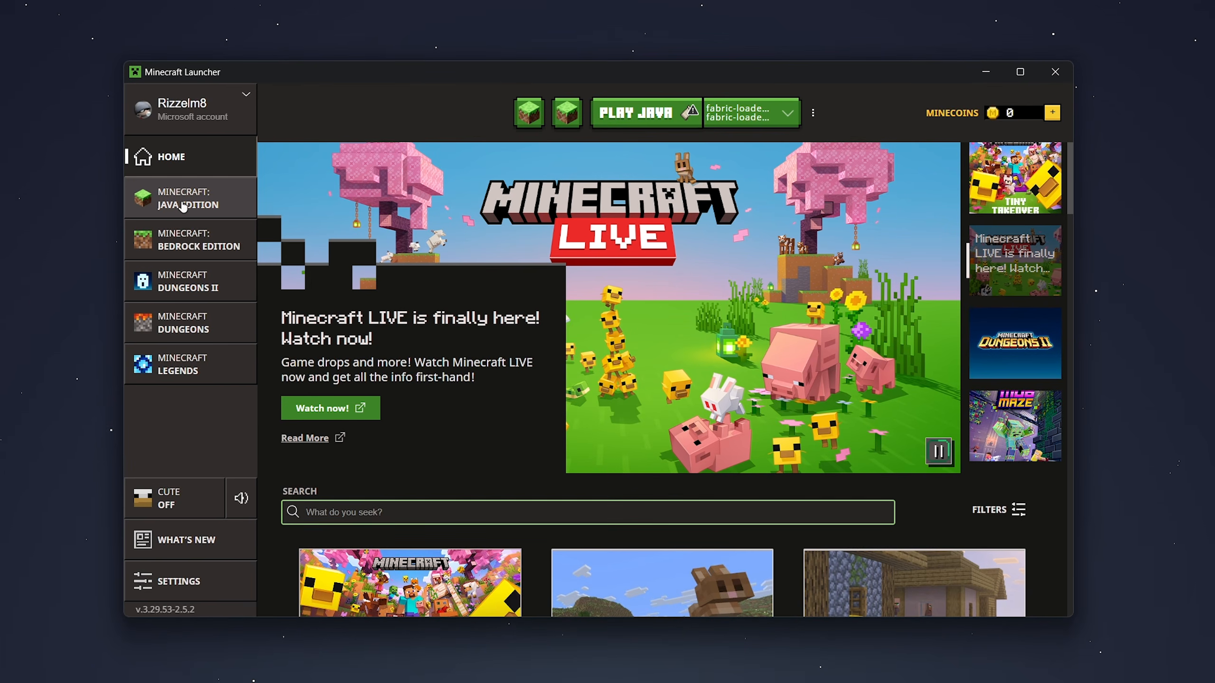
click(183, 207)
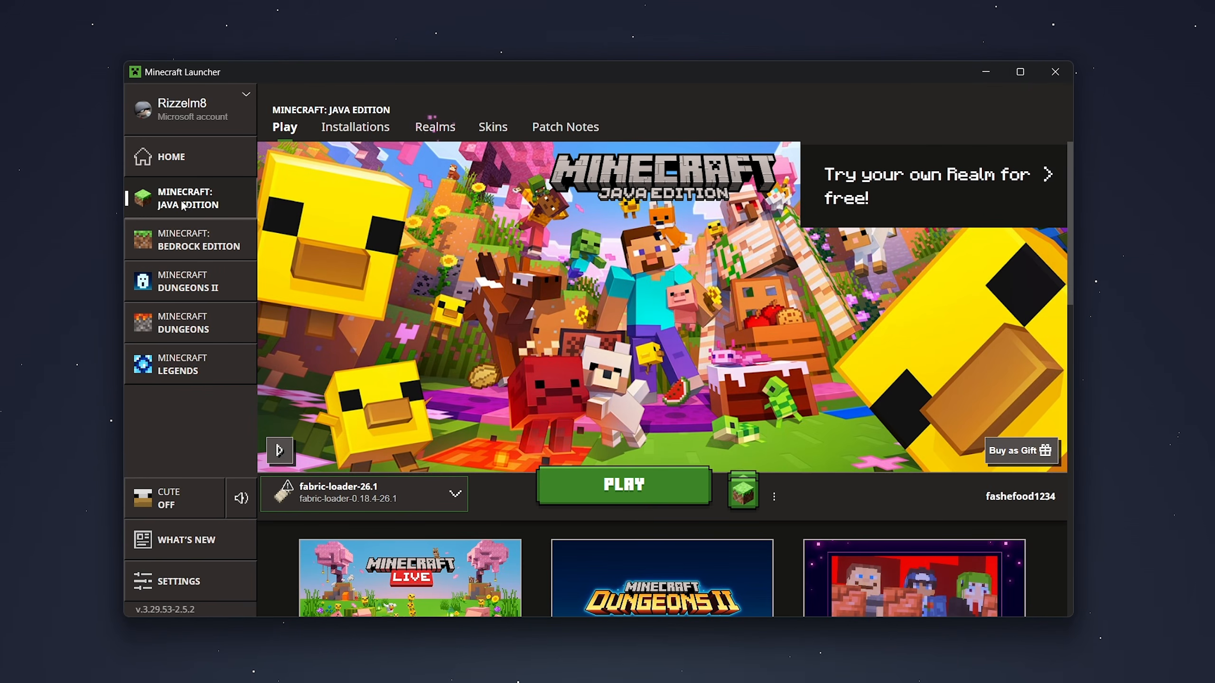
click(358, 130)
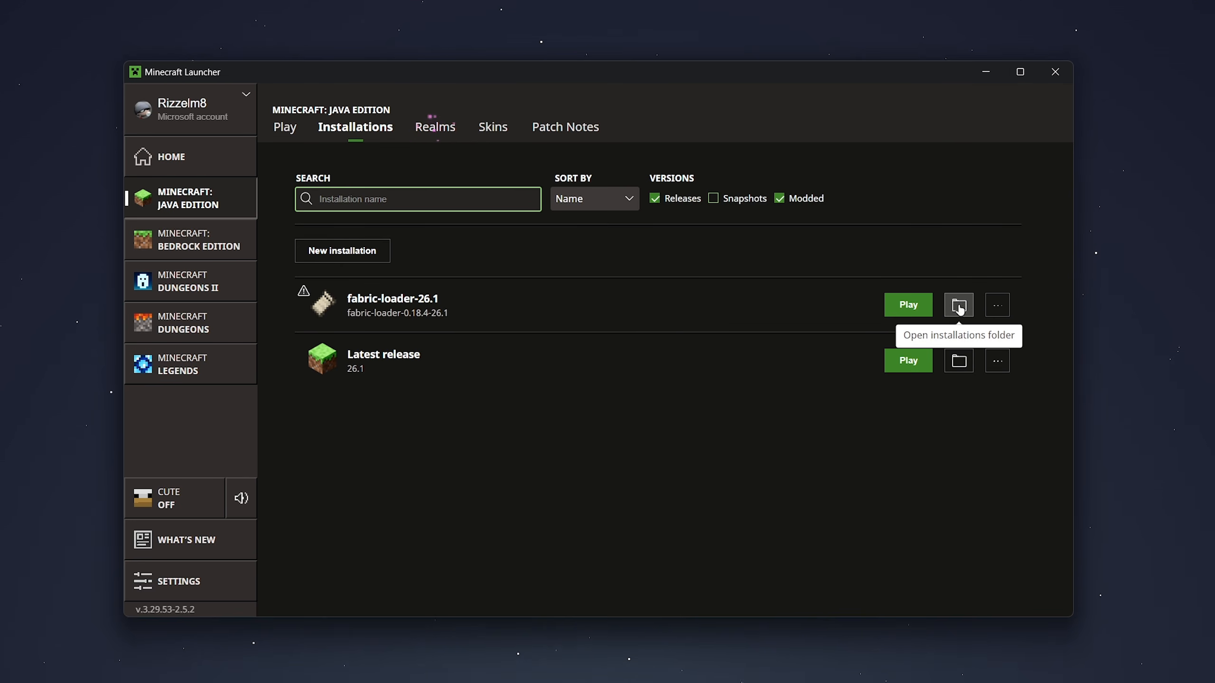
click(959, 306)
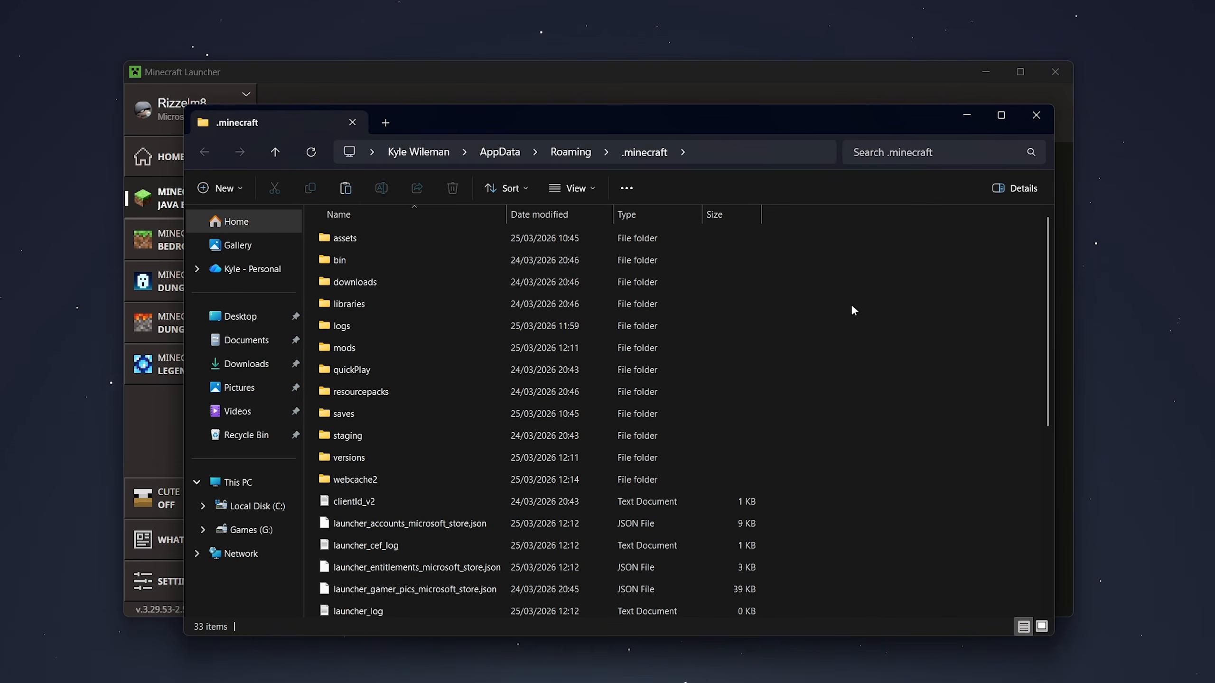
click(353, 345)
double_click(354, 348)
Transfer the Fabric API and Sodium jar files from the Desktop into the mods folder, and close the file window
click(385, 123)
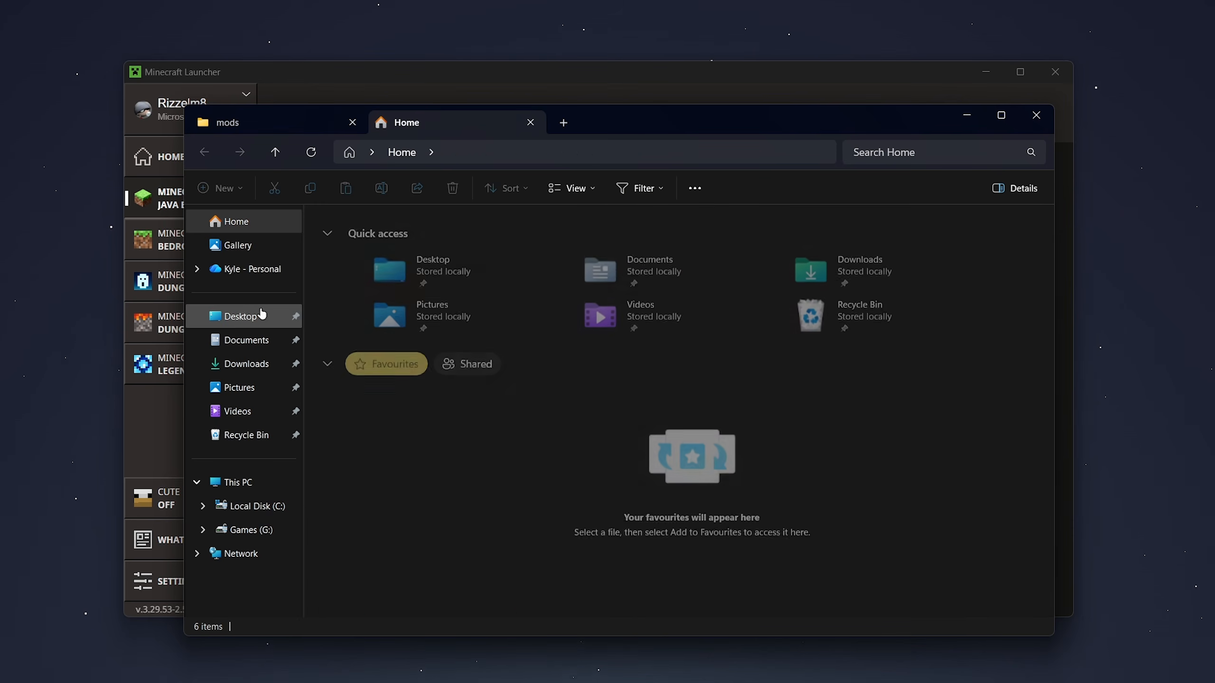
click(241, 317)
drag(560, 362, 458, 354)
click(458, 357)
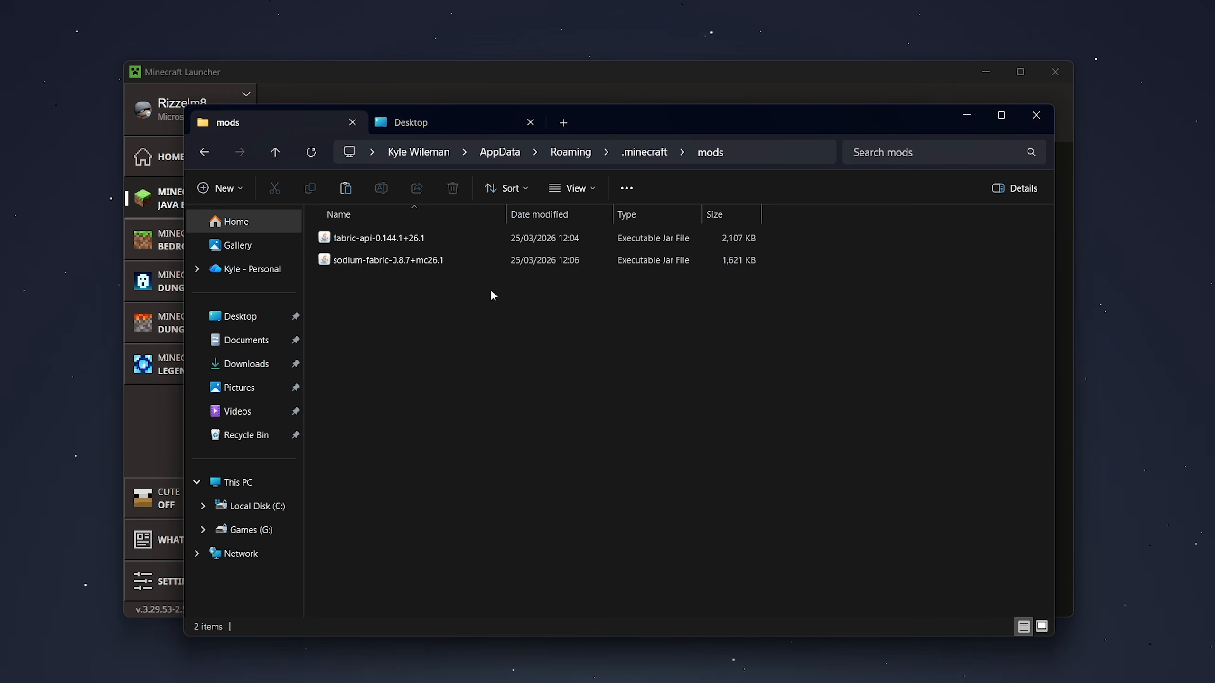
click(1034, 117)
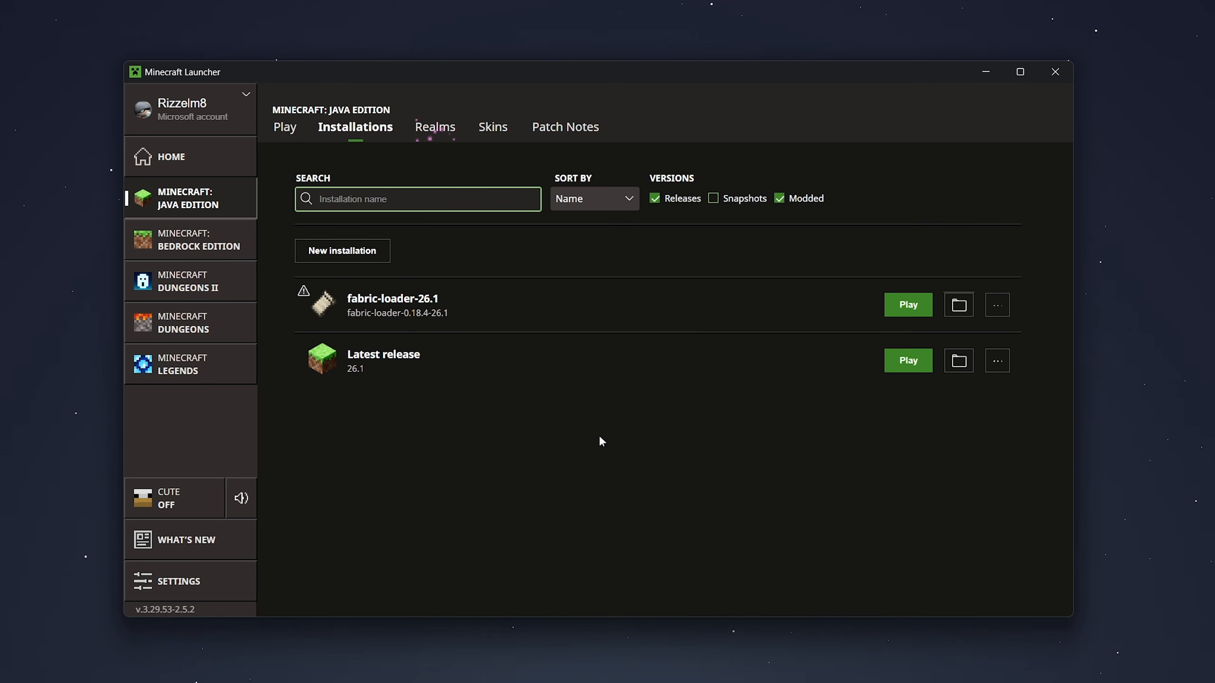
Launch Minecraft: Java Edition with the fabric-loader-26.1 installation, accepting the modified-installation warning
click(288, 129)
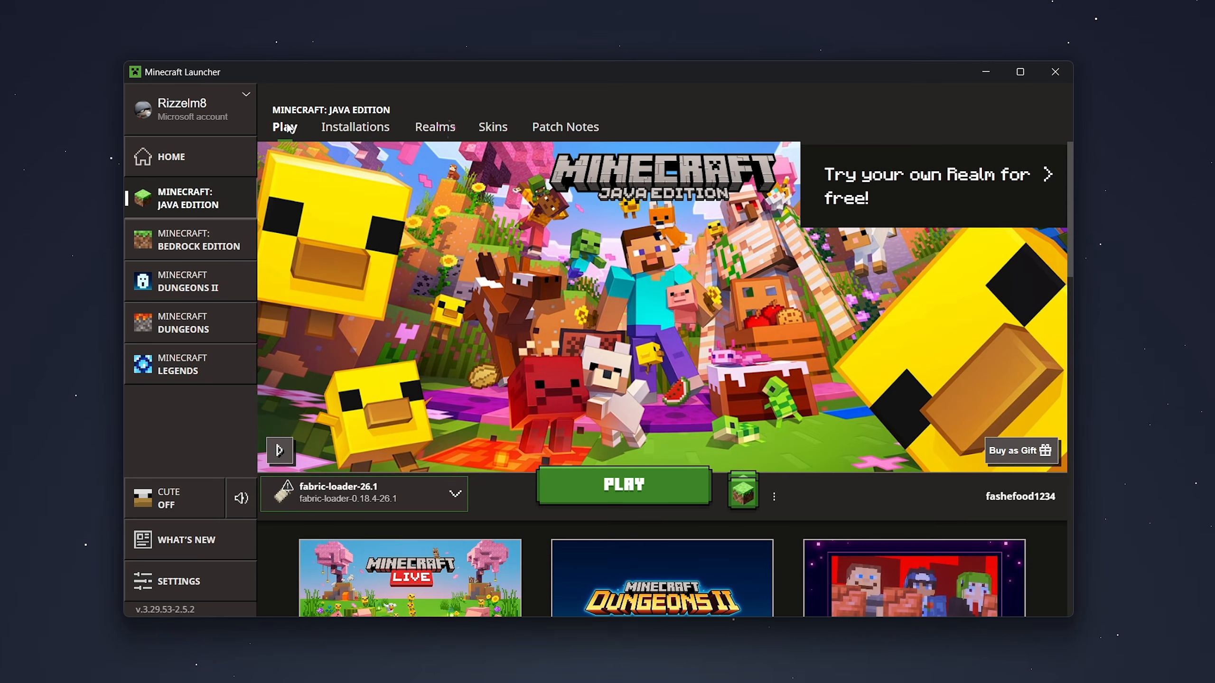
click(391, 500)
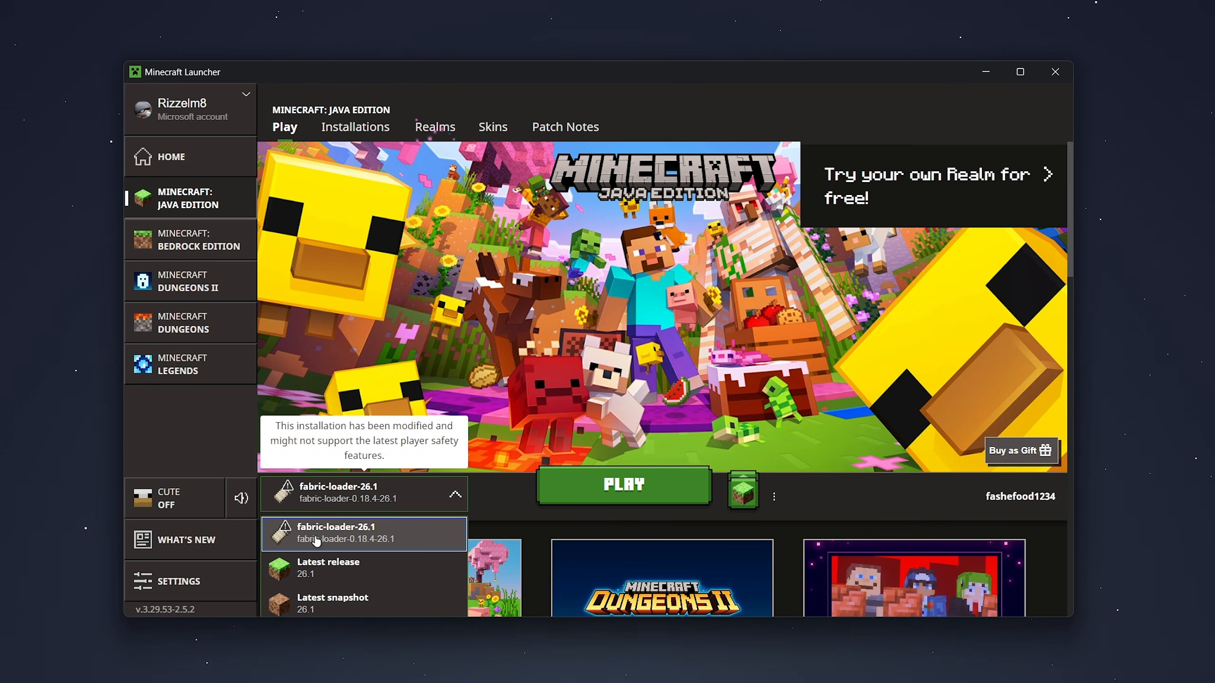
click(333, 541)
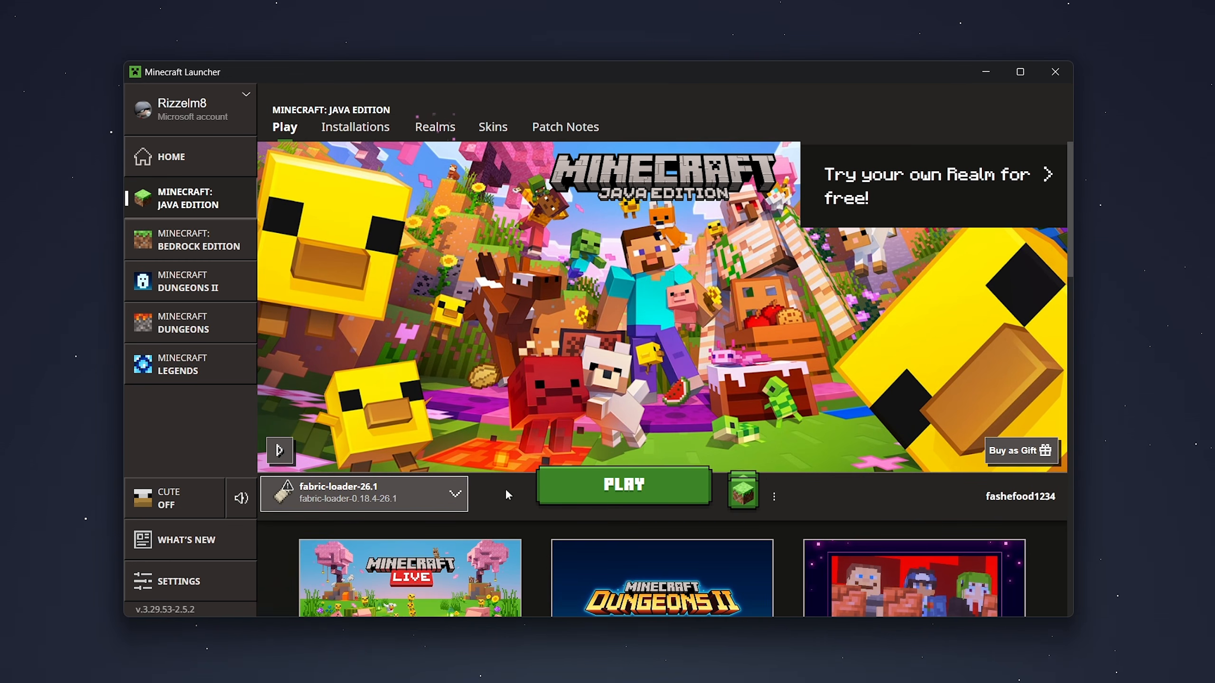
click(613, 484)
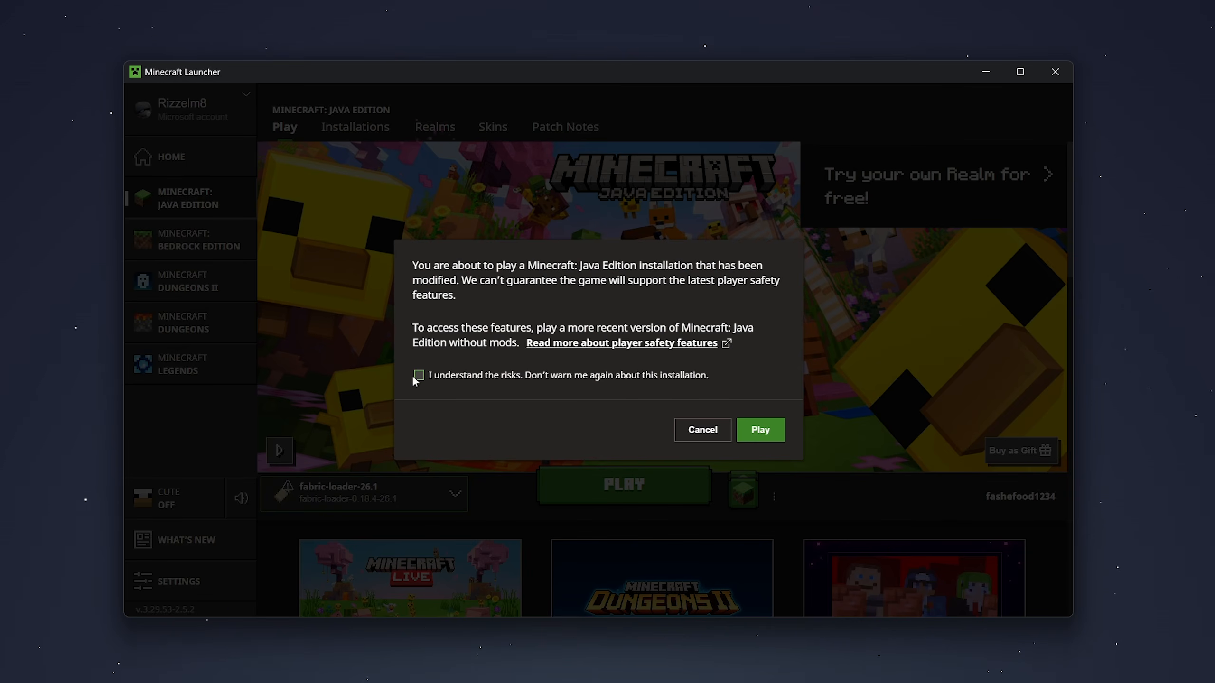
click(759, 431)
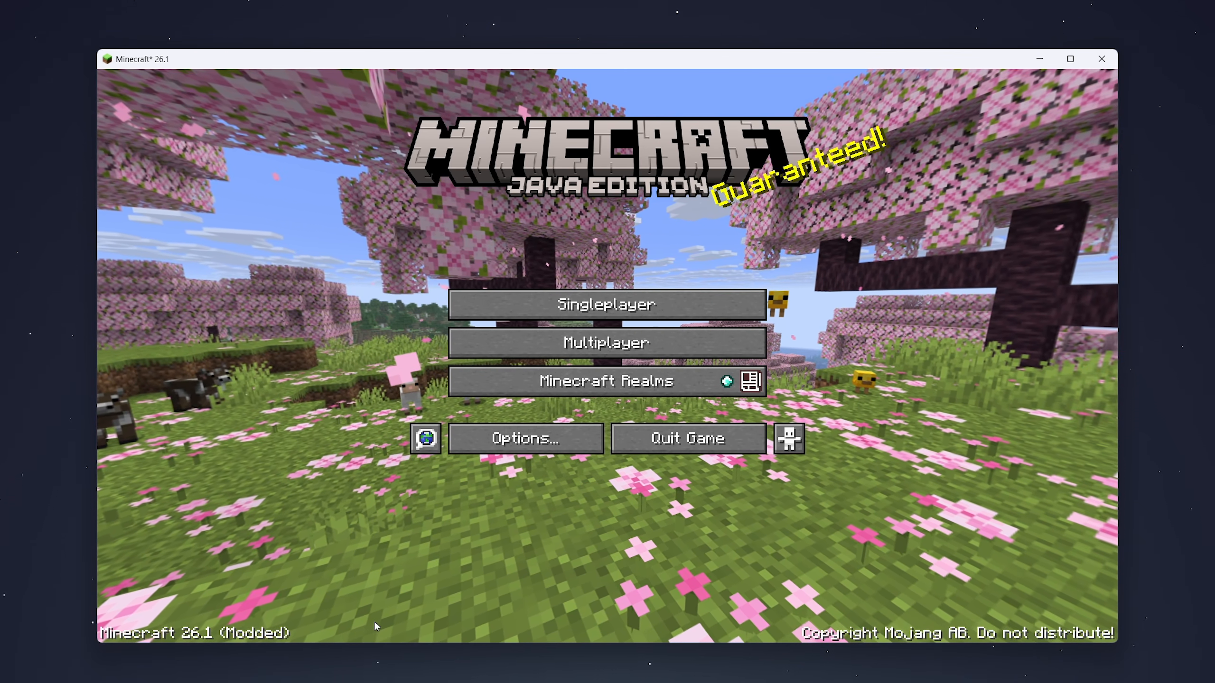
Check the Sodium page in the game's video settings, and return to the title screen
click(545, 437)
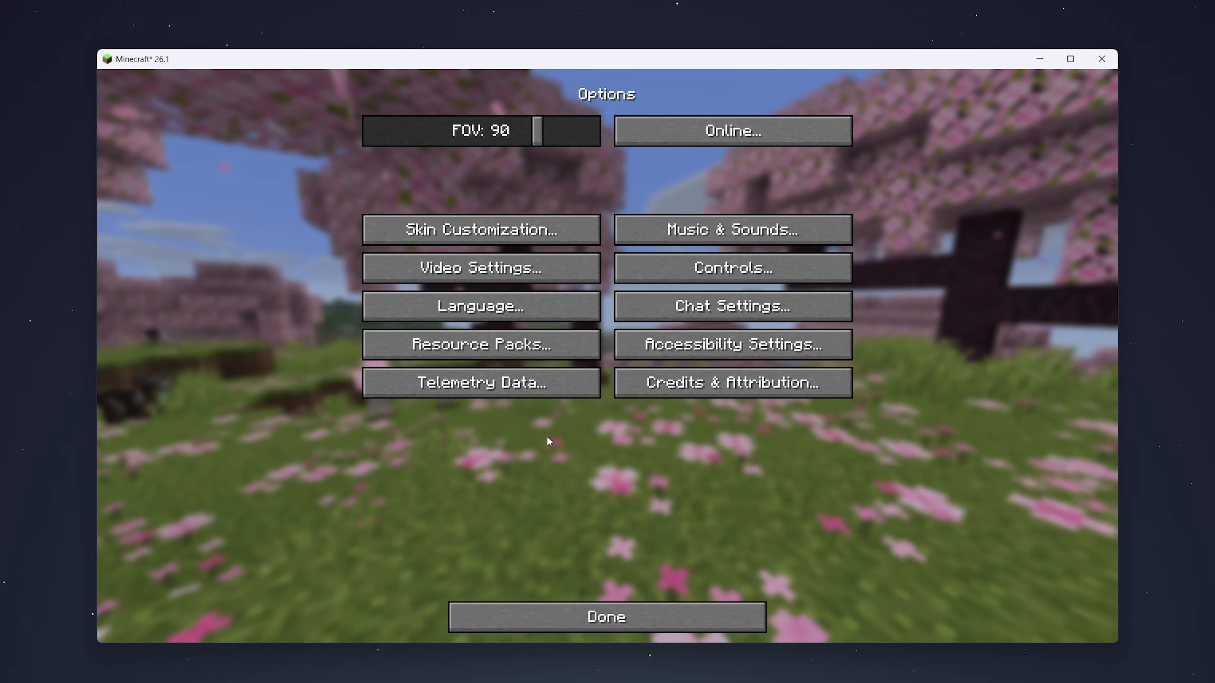
click(505, 263)
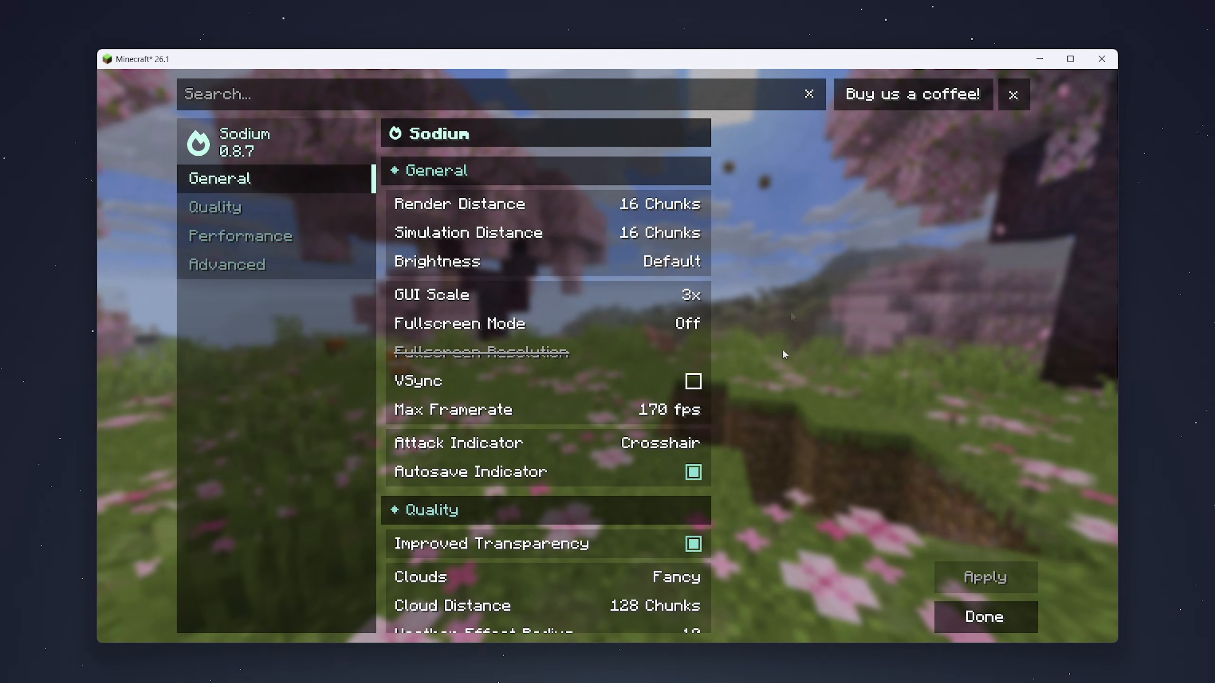
click(954, 615)
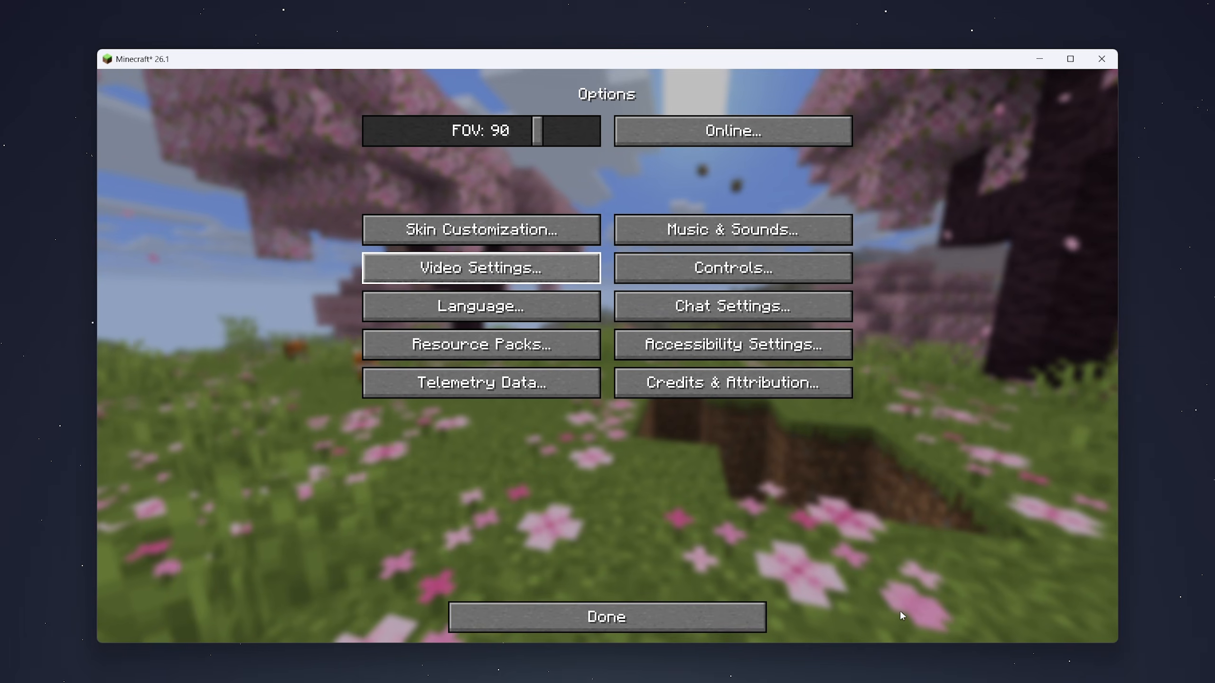
click(653, 611)
Load the singleplayer world New World and show the debug overlay
click(580, 309)
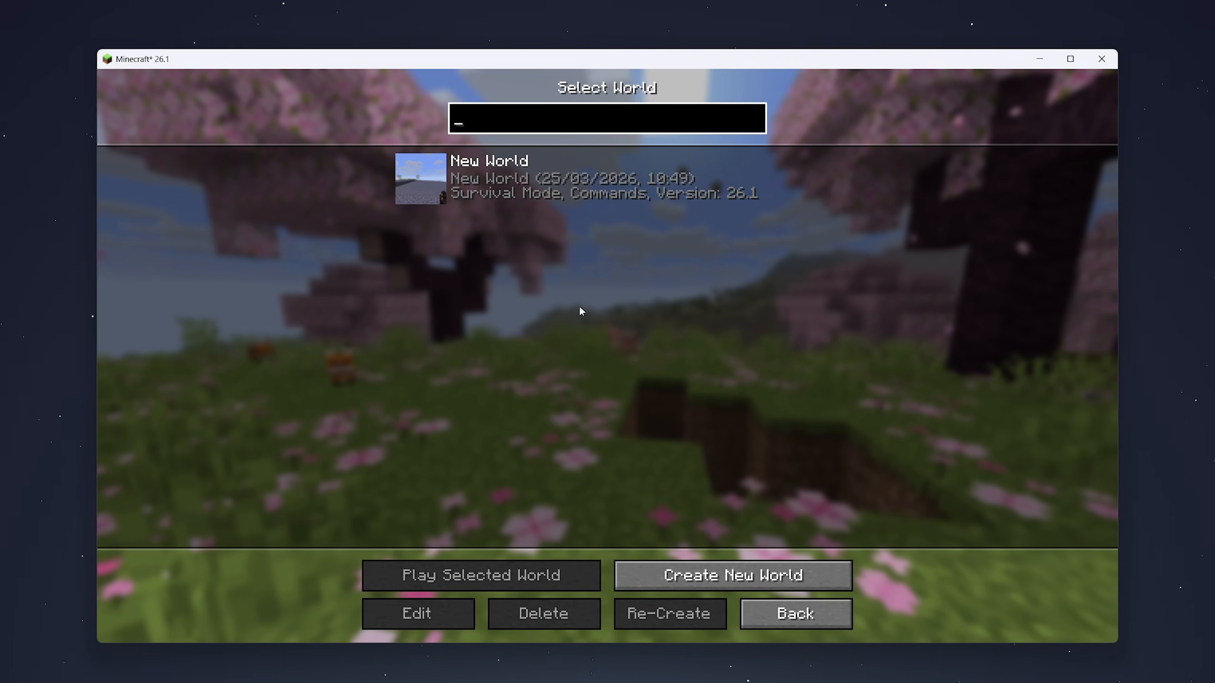
double_click(532, 202)
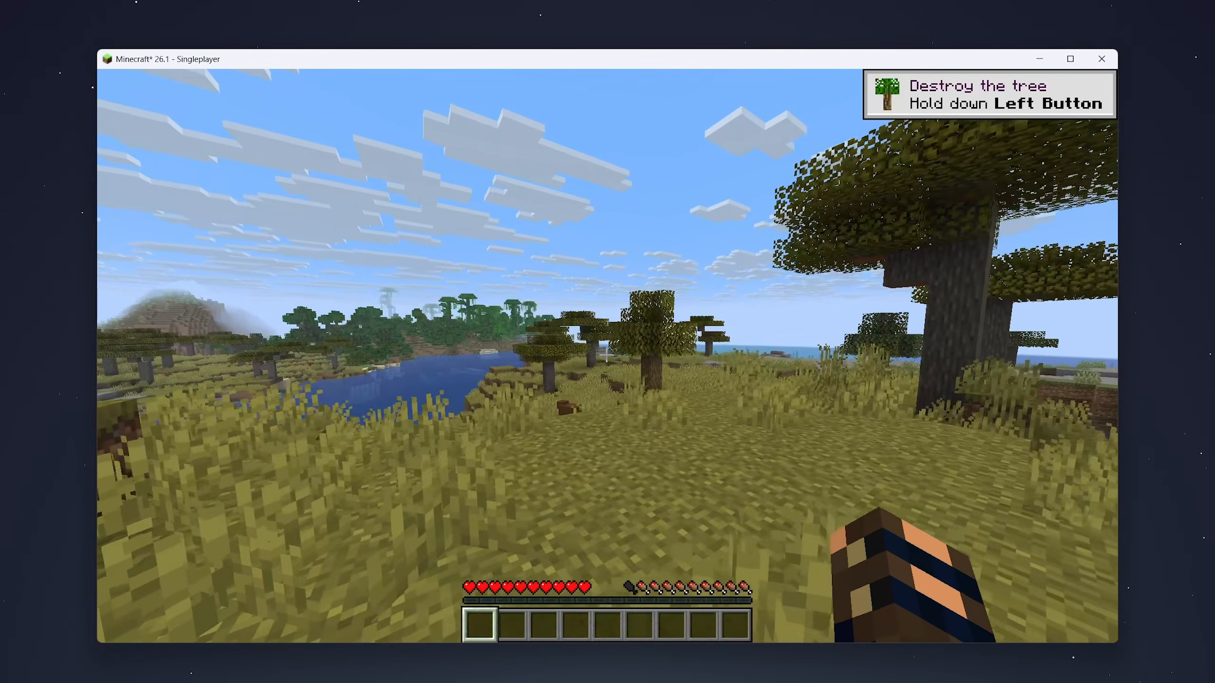
key(F3)
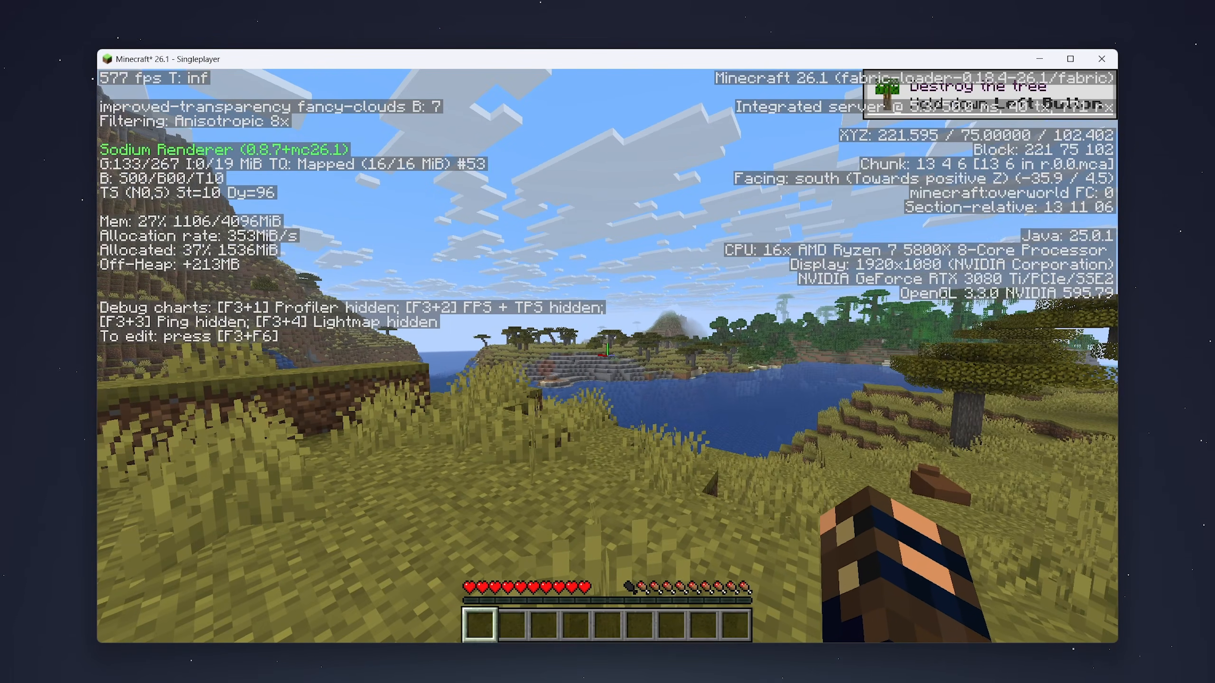
Walk around the world to examine the frame rate and Sodium renderer details in the debug overlay, and hide the overlay
key(w)
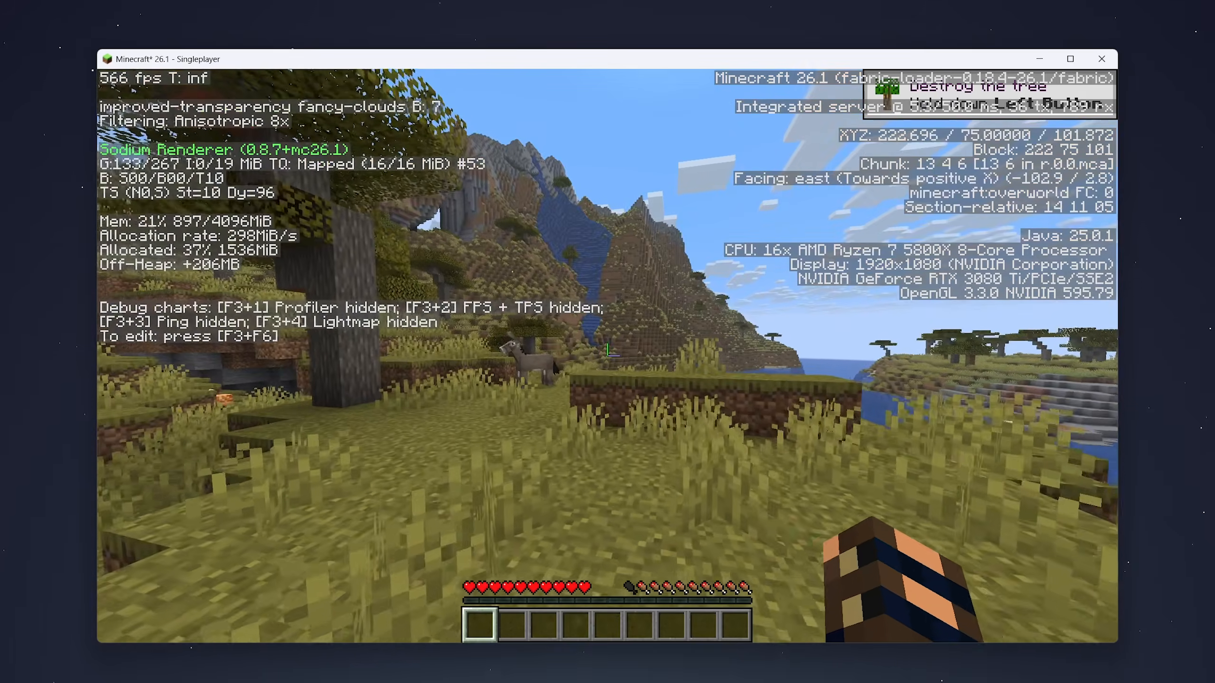
key(w)
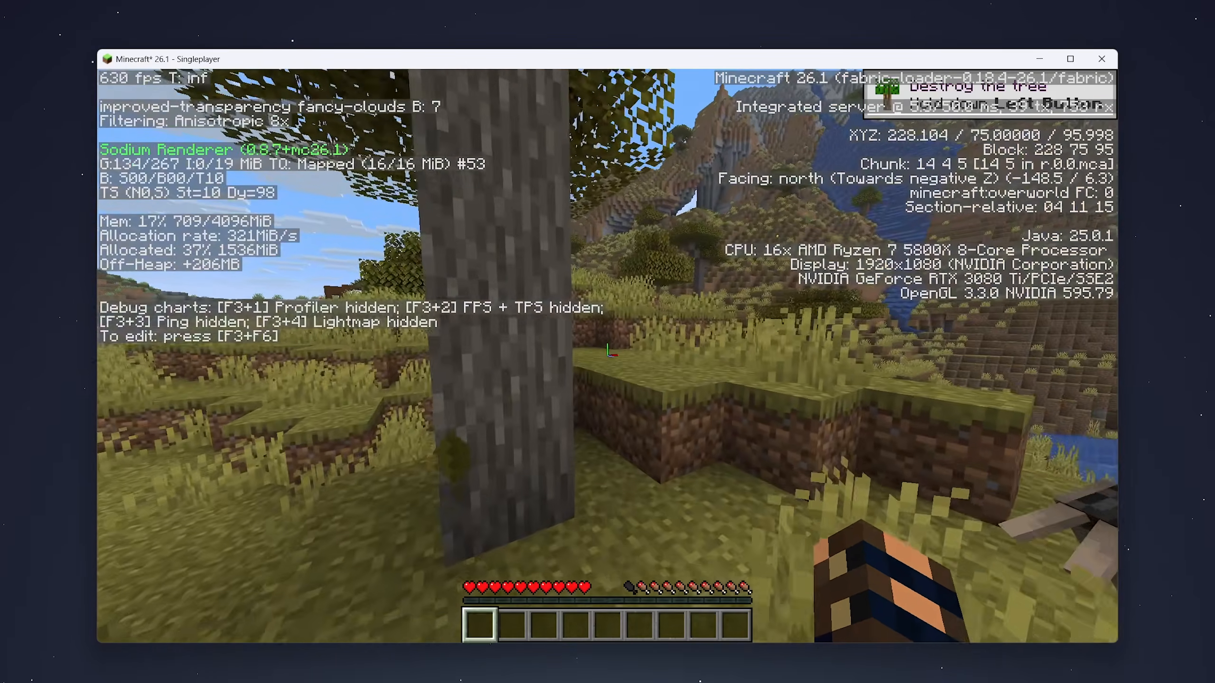
key(w)
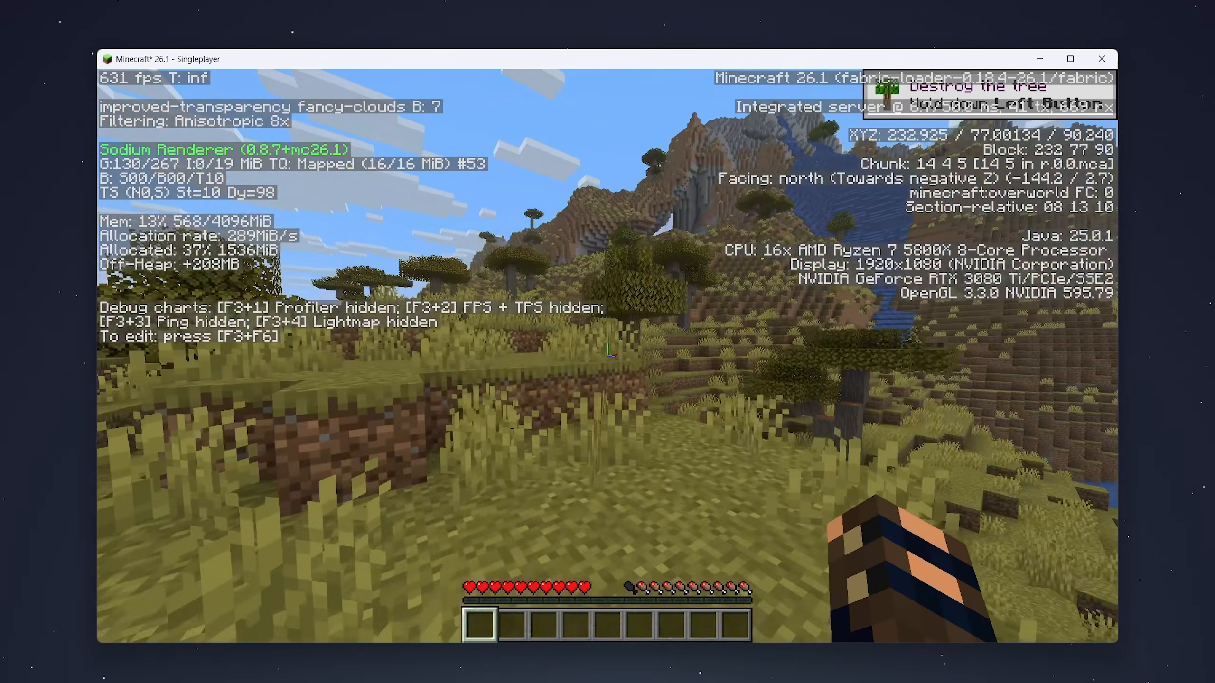
key(w)
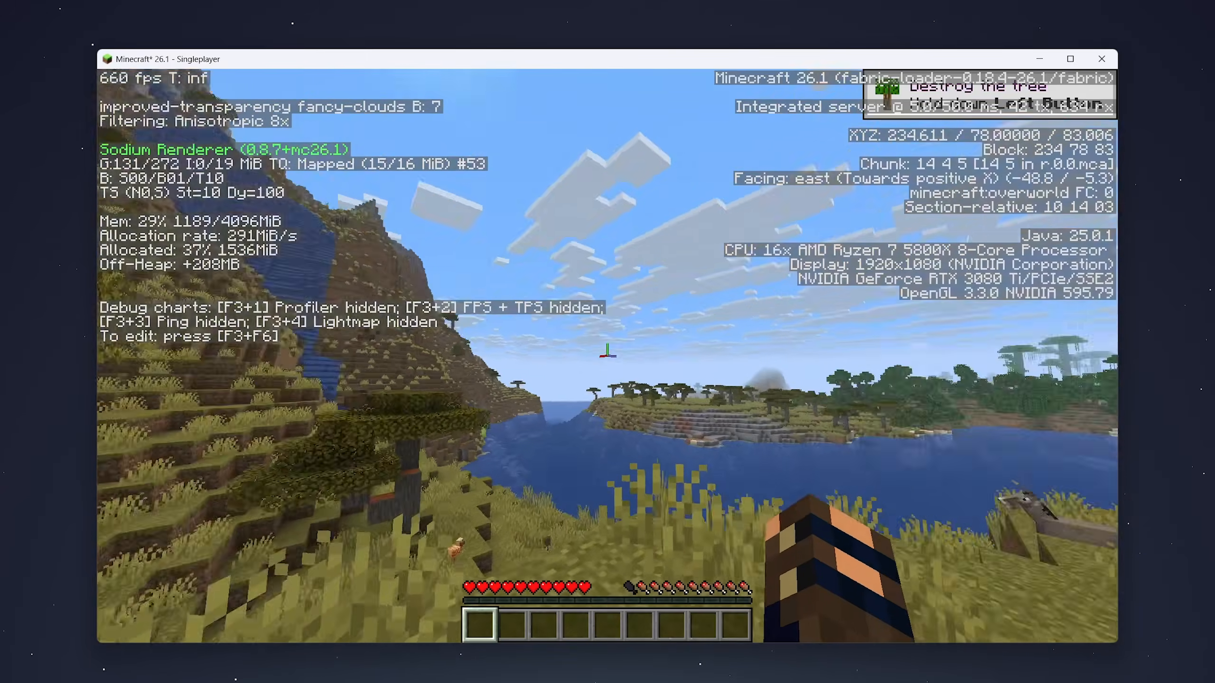
key(w)
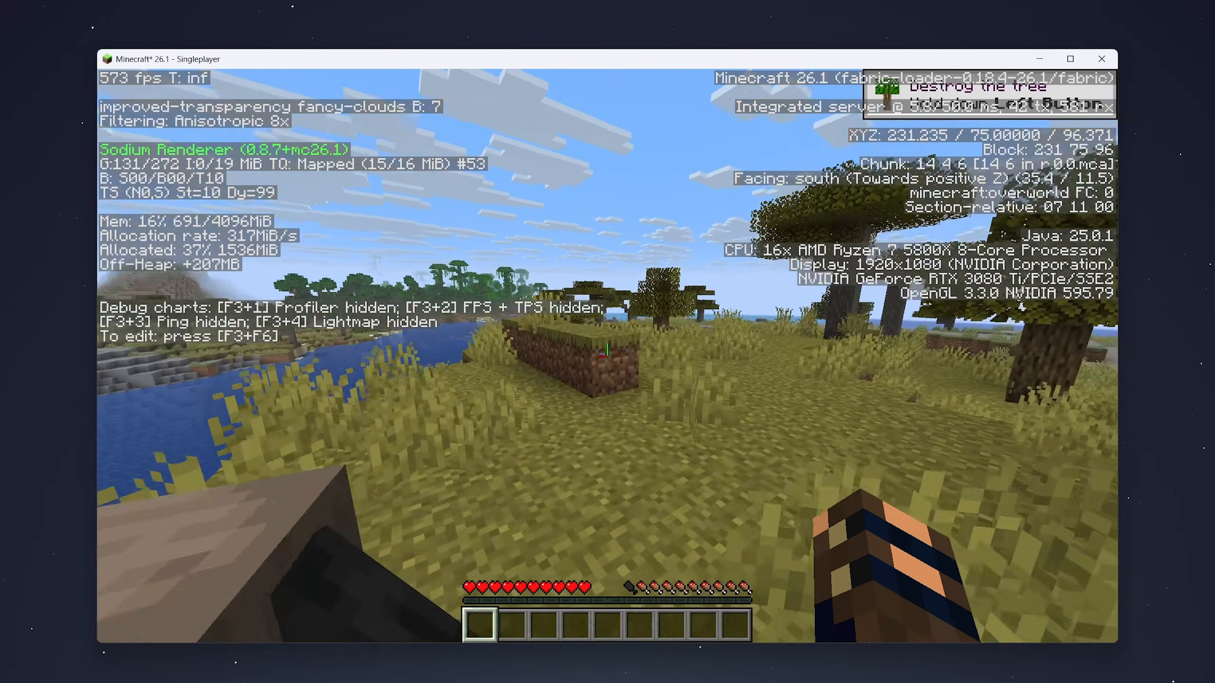
key(w)
key(space)
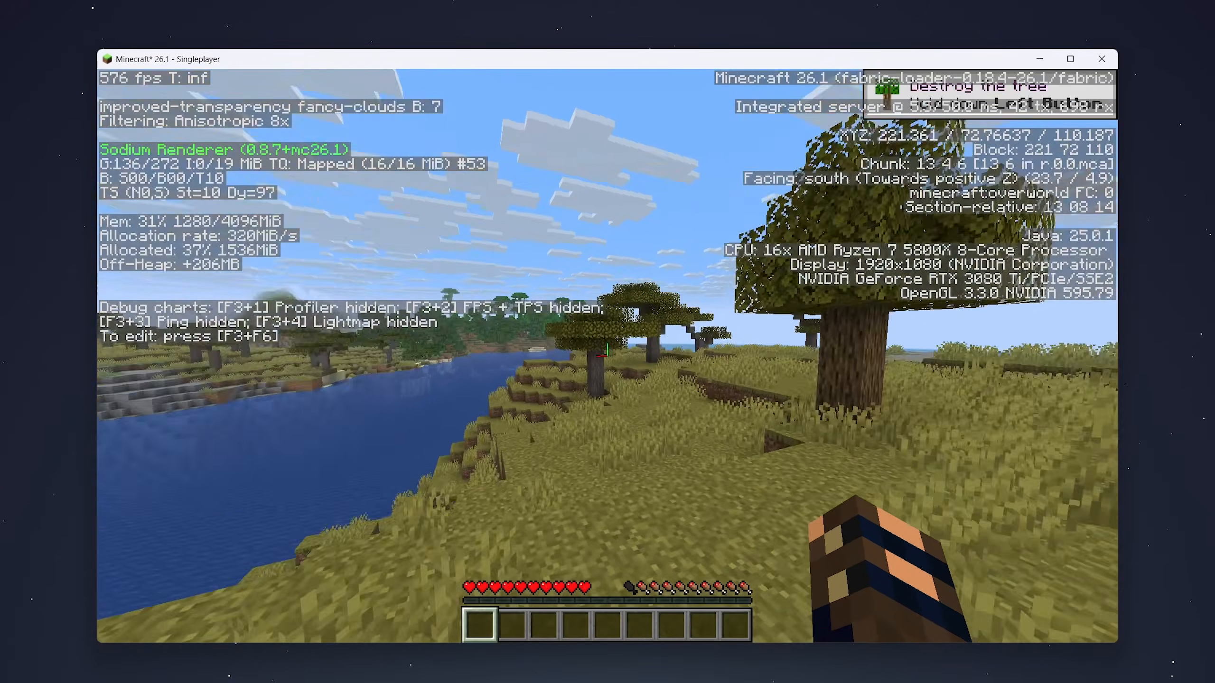
key(w)
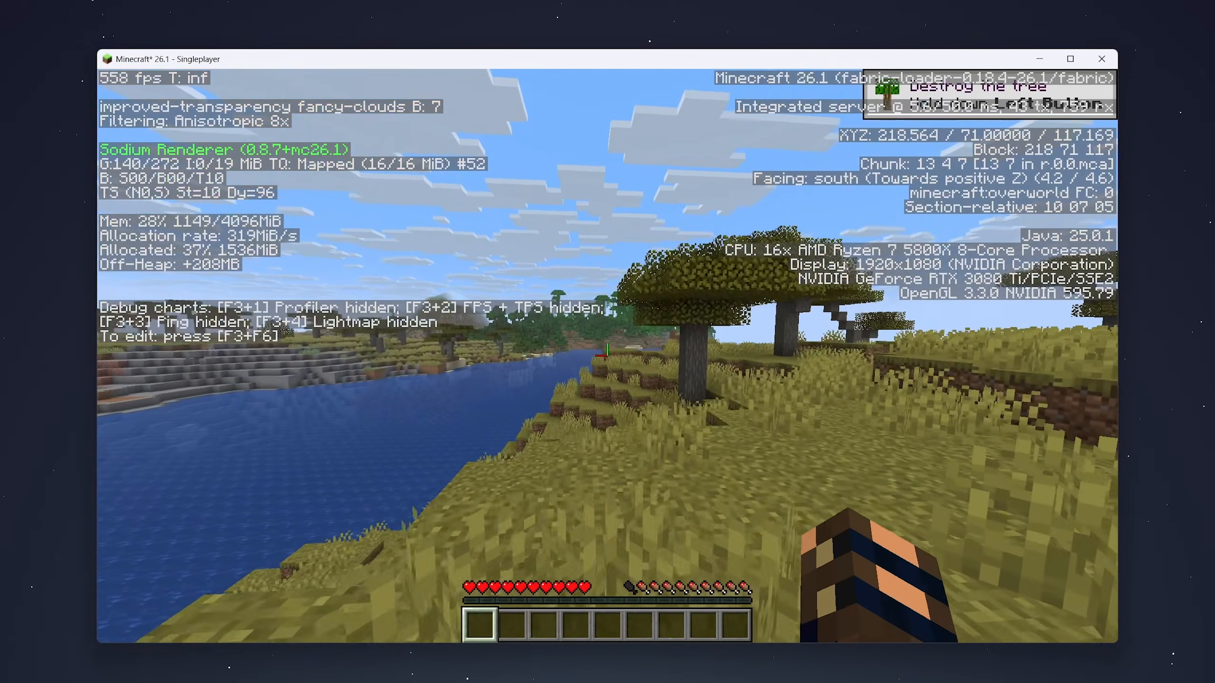
key(w)
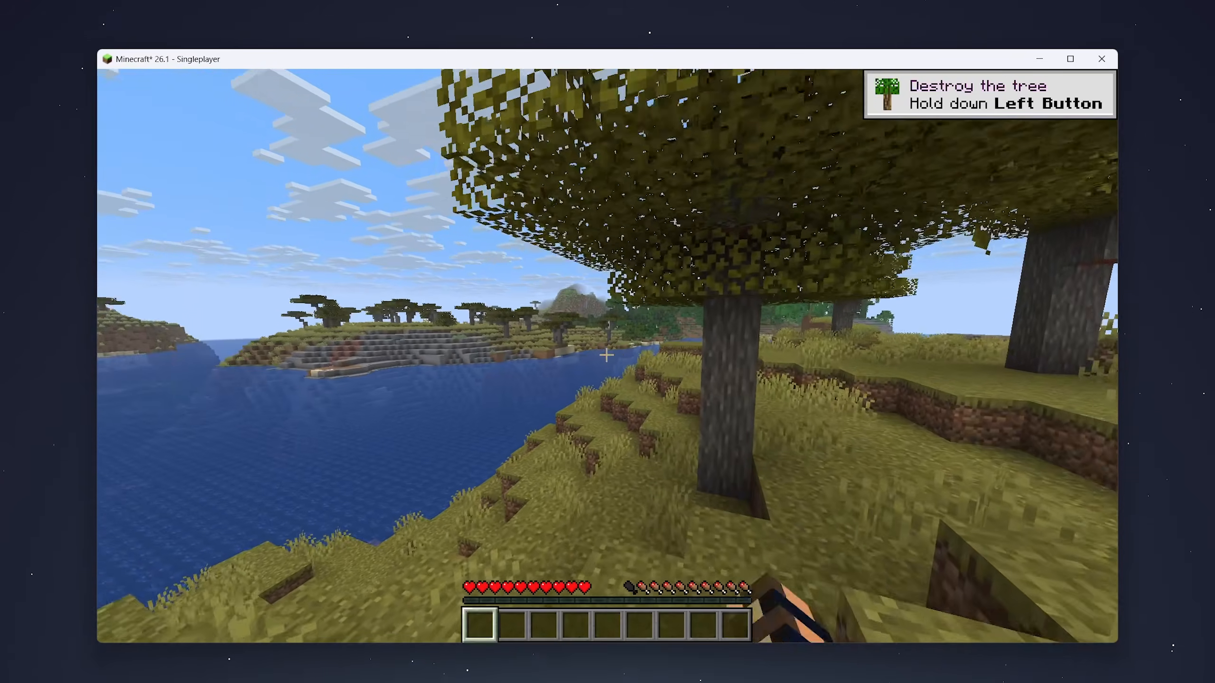